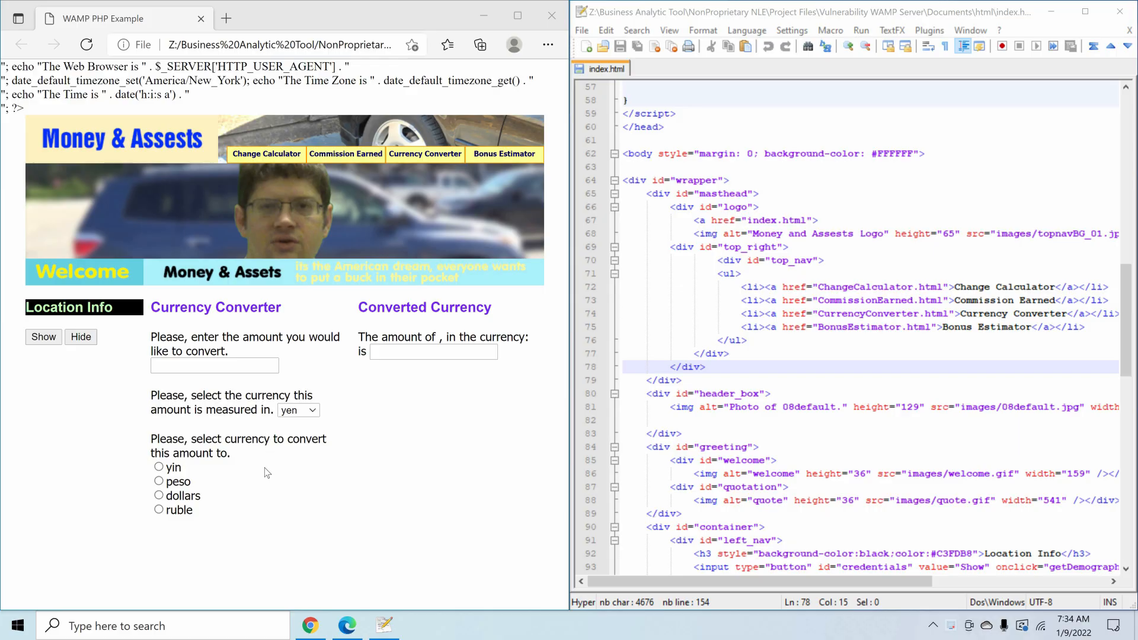
# - Show the location info on the web page and examine the getDemographics script and PHP block in index.html
pyautogui.click(45, 339)
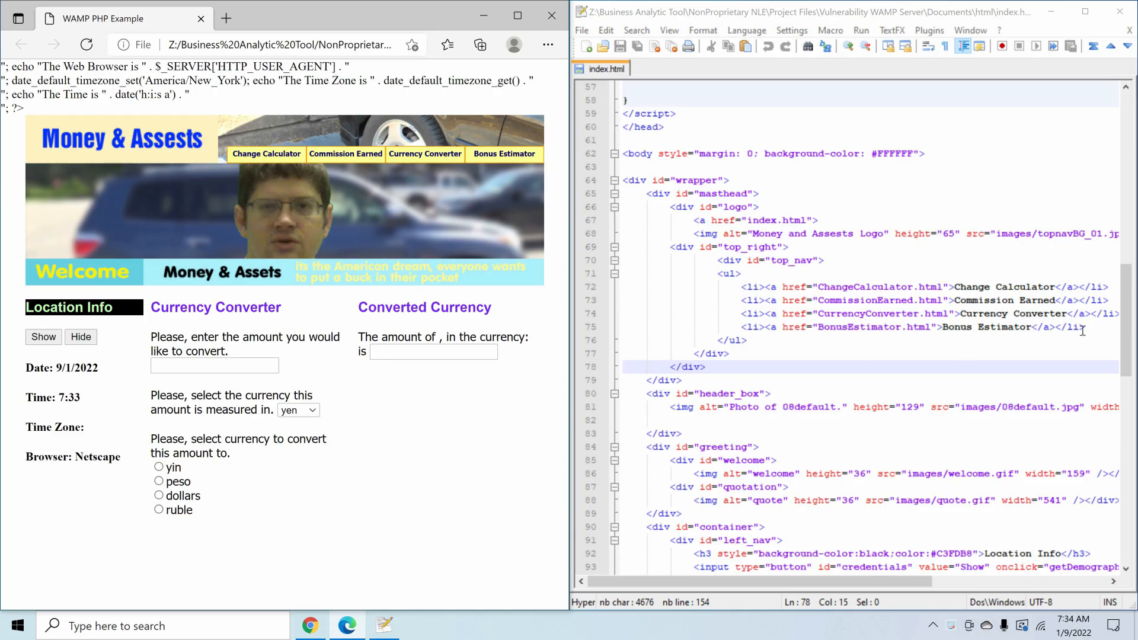
pyautogui.scroll(7, 1126, 320)
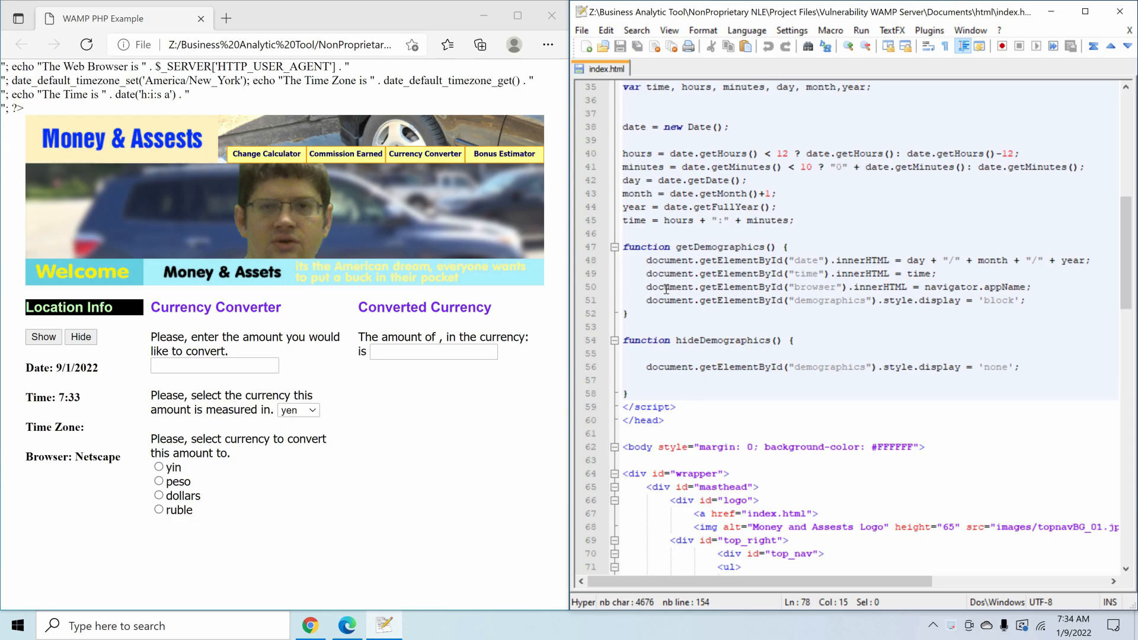
pyautogui.moveTo(819, 287); pyautogui.dragTo(658, 287)
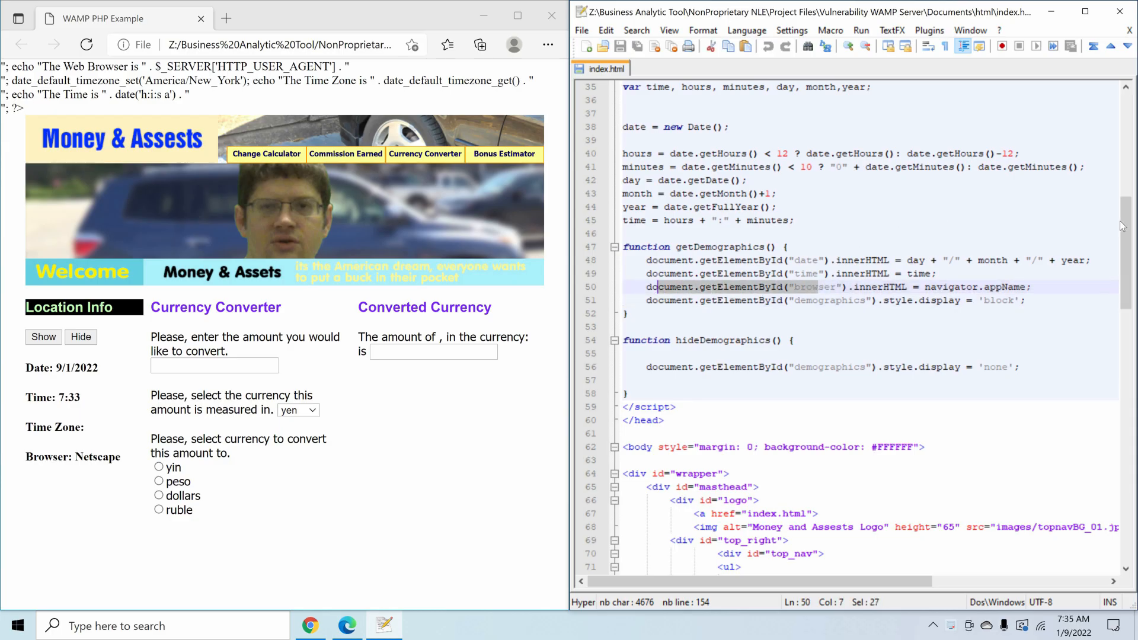
pyautogui.moveTo(1126, 220); pyautogui.dragTo(1031, 117)
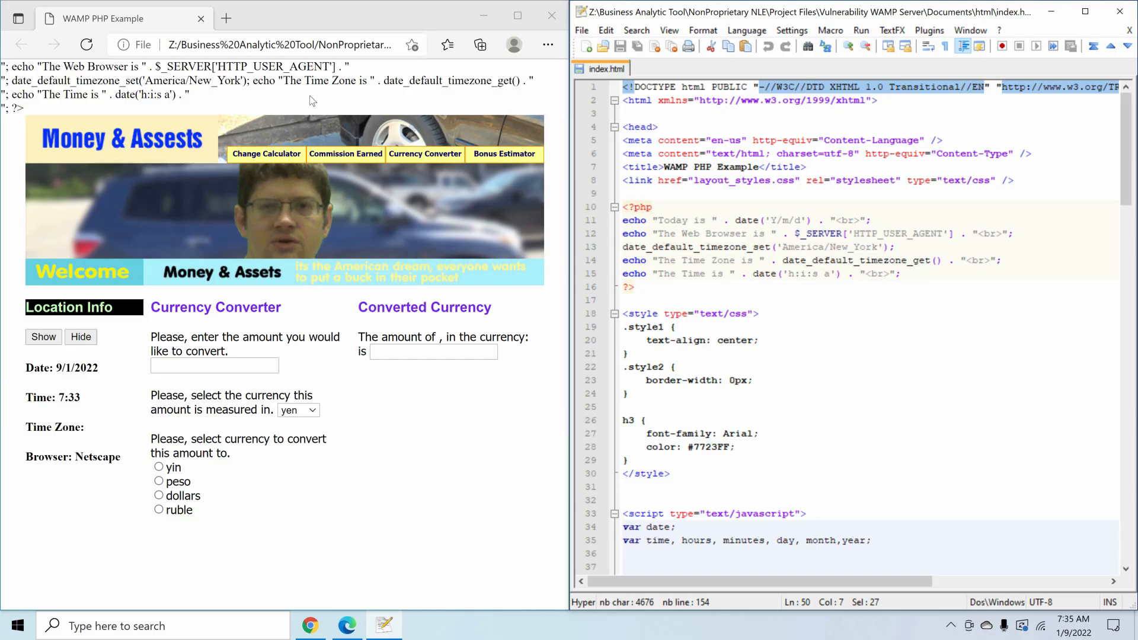
# - Switch to Chrome and open the WampServer project page at sourceforge.net/projects/wampserver/
pyautogui.click(311, 626)
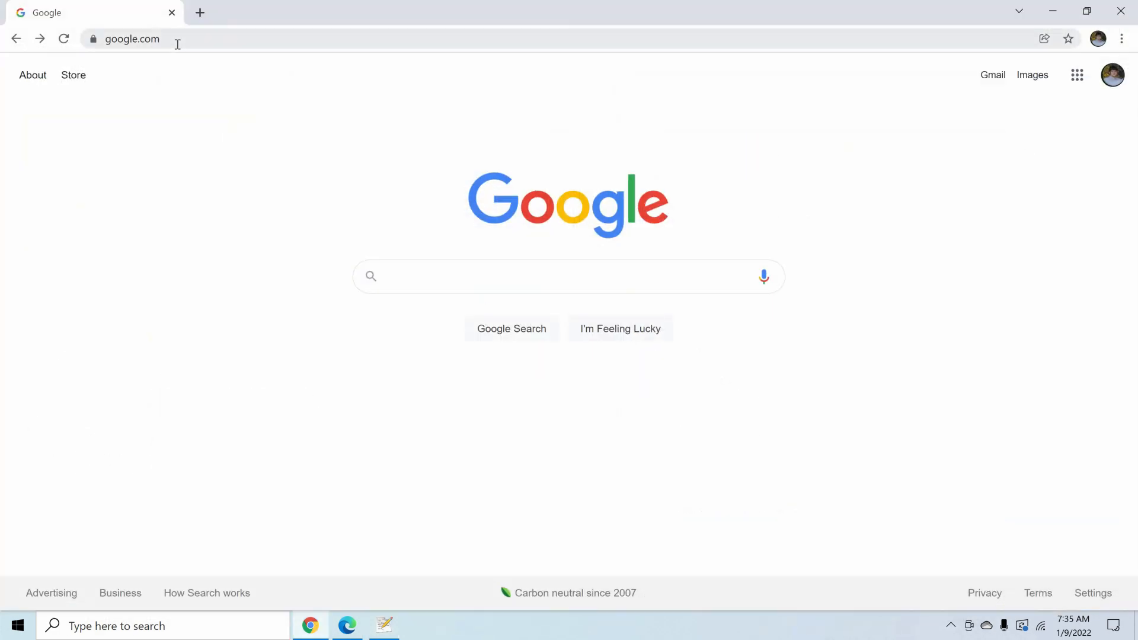
pyautogui.click(177, 44)
pyautogui.write('https://sourceforge.net/projects/wampserver/')
pyautogui.press('Return')
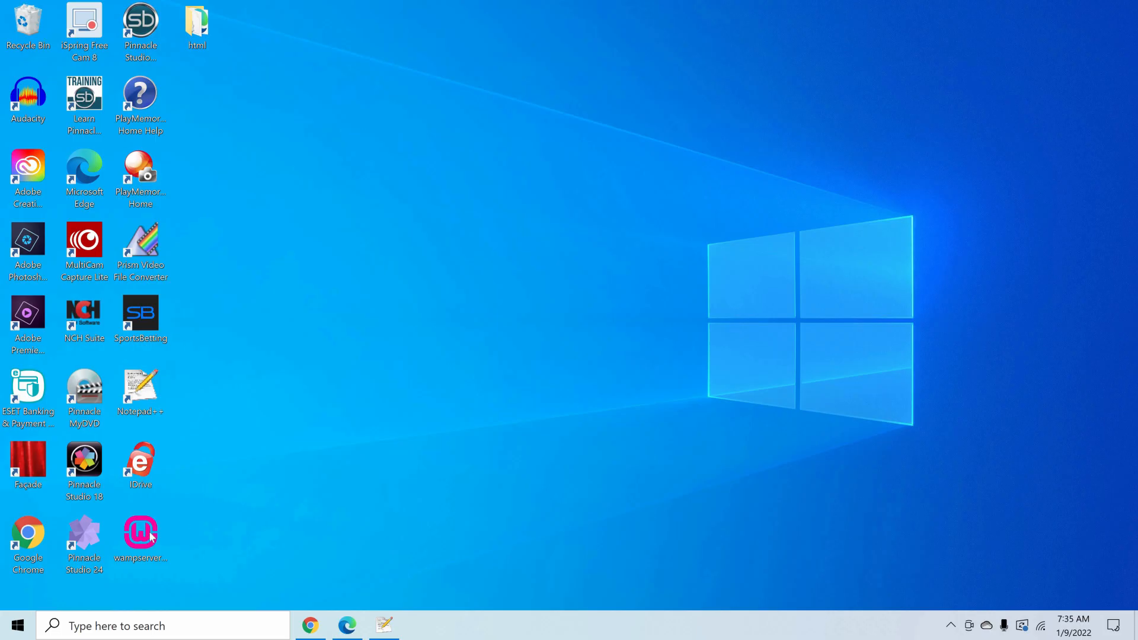
# - Launch the Wampserver64 3.2.3 installer from the desktop in English and accept its license agreement
pyautogui.doubleClick(152, 537)
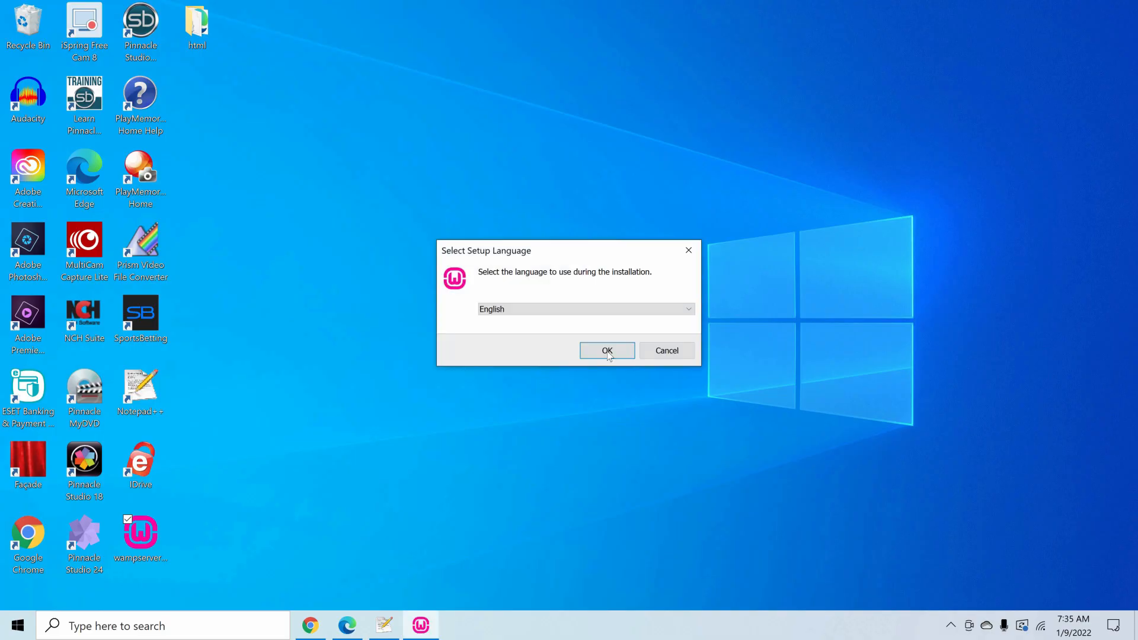
pyautogui.click(581, 354)
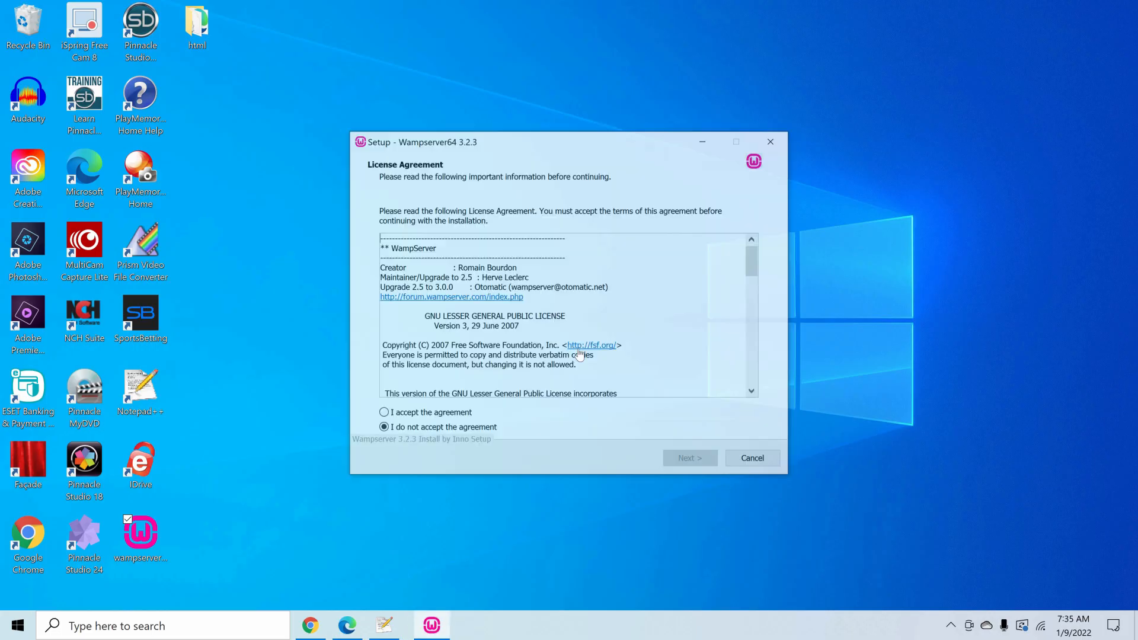
pyautogui.click(382, 414)
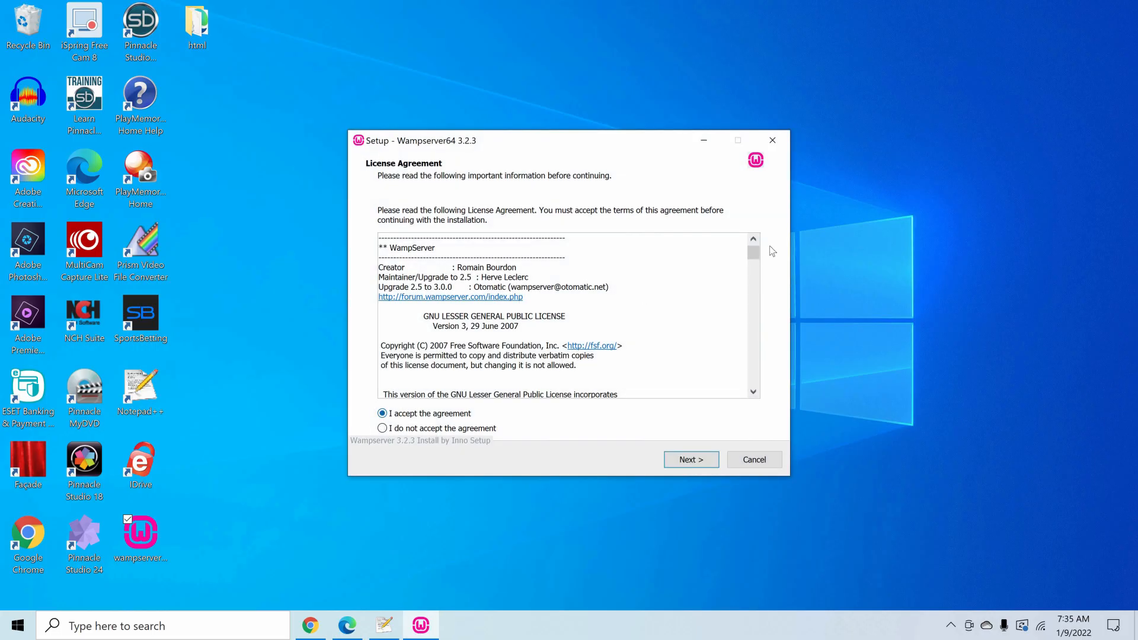
pyautogui.moveTo(759, 261); pyautogui.dragTo(763, 278)
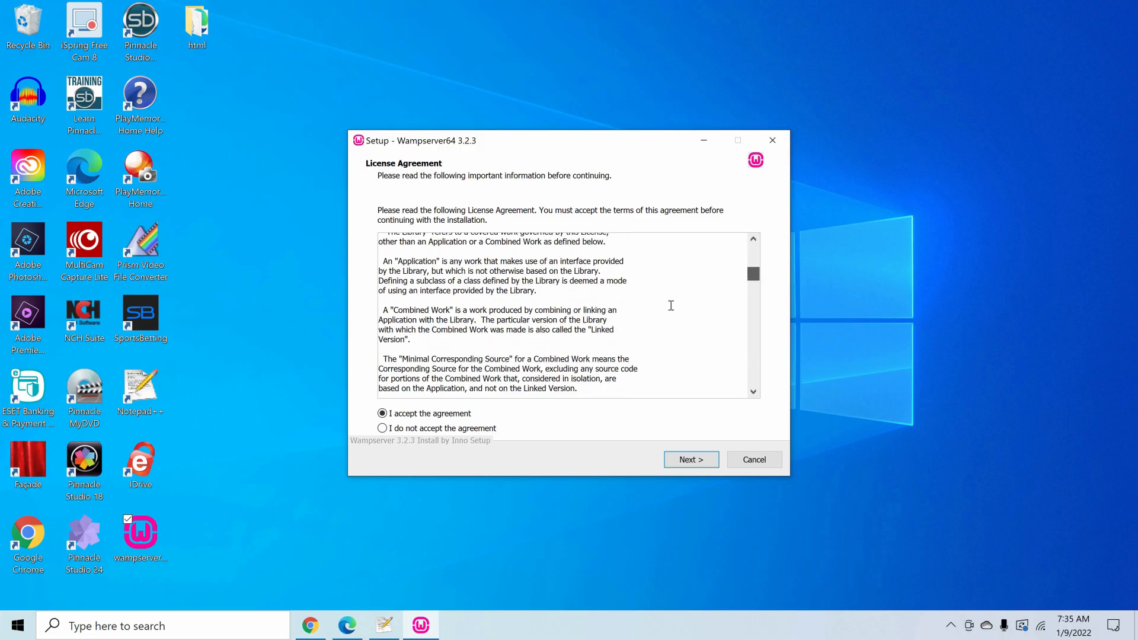
pyautogui.keyDown('shift'); pyautogui.click(475, 321); pyautogui.keyUp('shift')
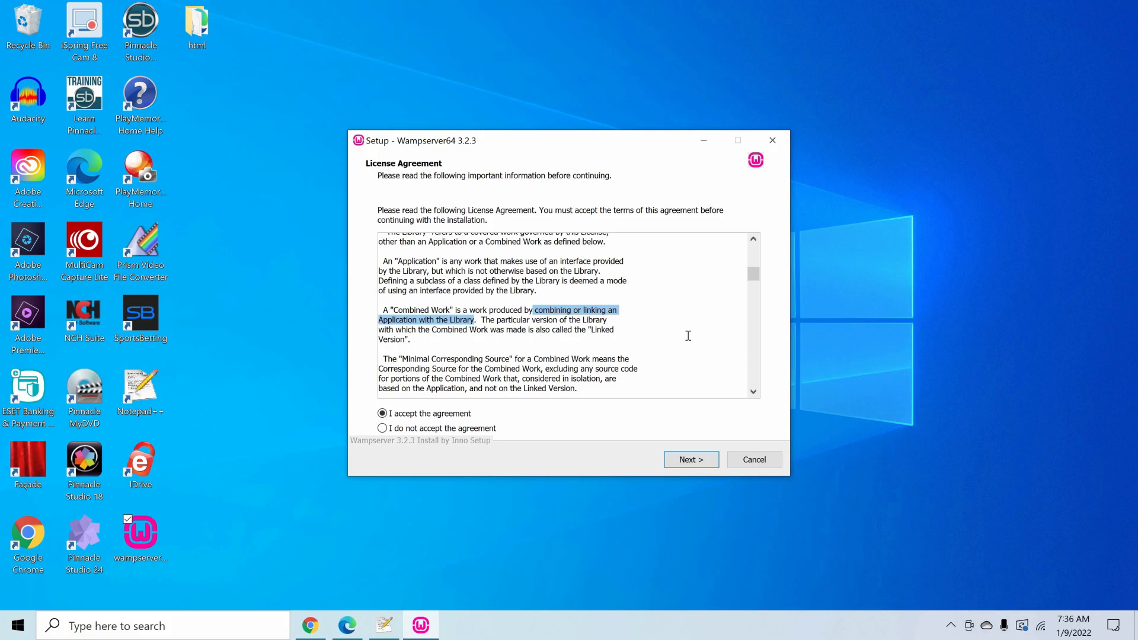
pyautogui.click(691, 460)
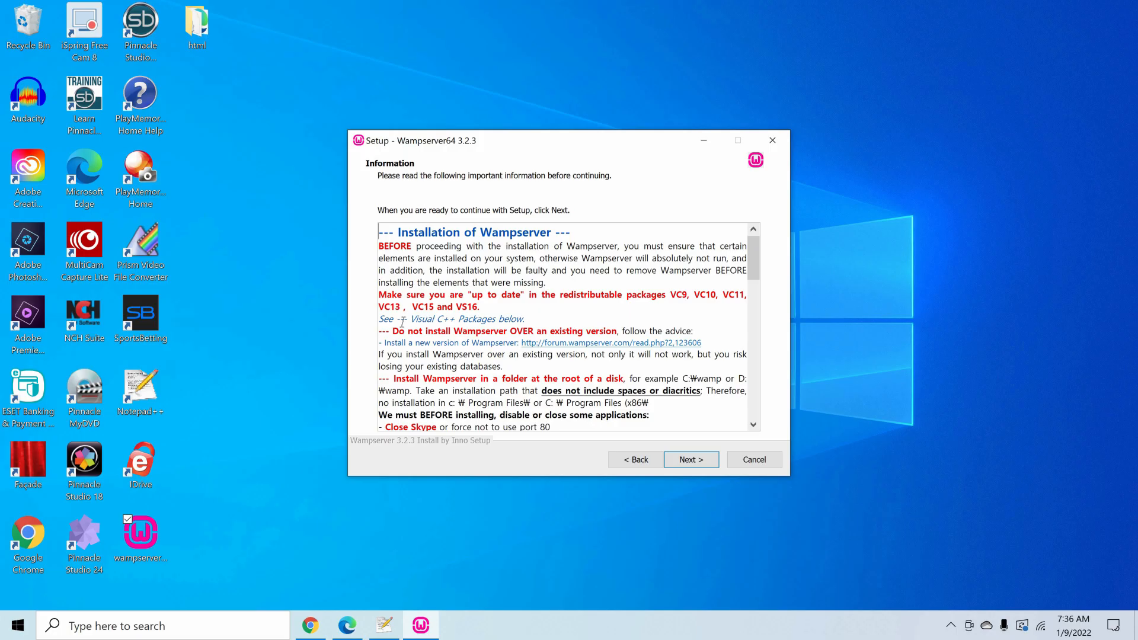
# - Continue past the setup information, keeping c:\wamp64 as the destination and the Default installation components
pyautogui.click(694, 459)
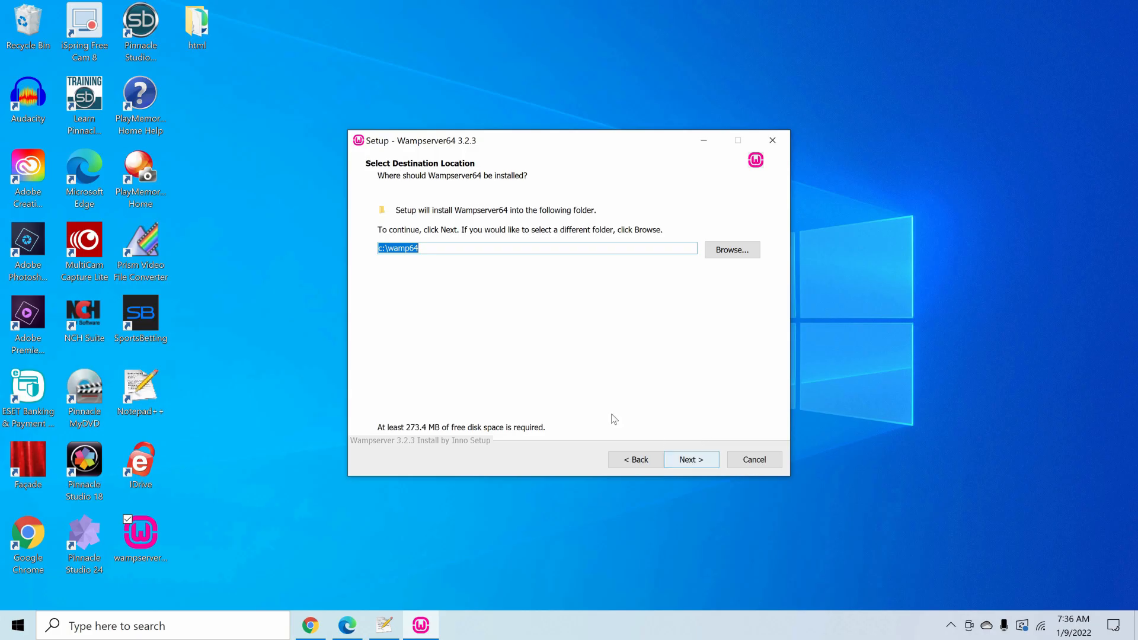
pyautogui.click(667, 458)
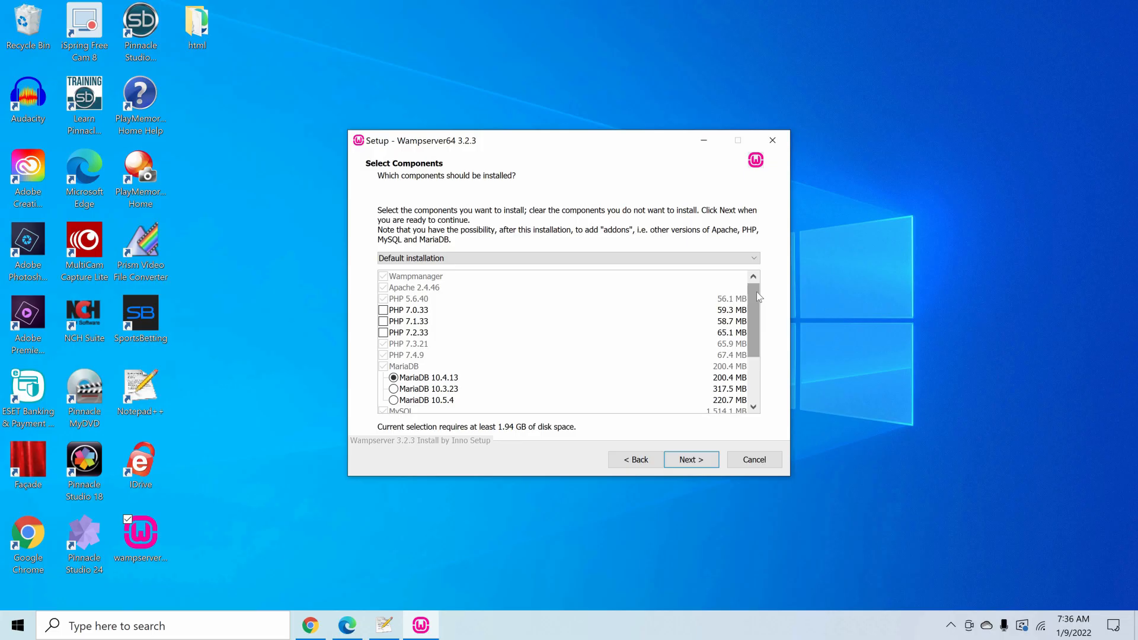
pyautogui.moveTo(754, 316); pyautogui.dragTo(749, 353)
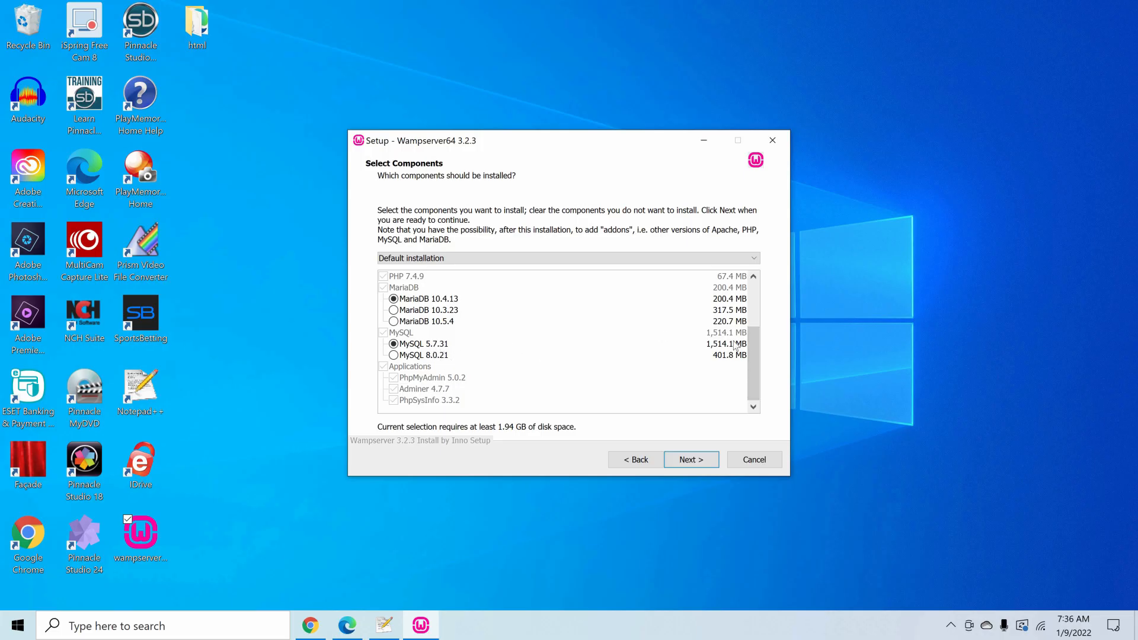
pyautogui.moveTo(754, 337)
pyautogui.mouseDown()
pyautogui.moveTo(638, 294)
pyautogui.moveTo(539, 305)
pyautogui.mouseUp()
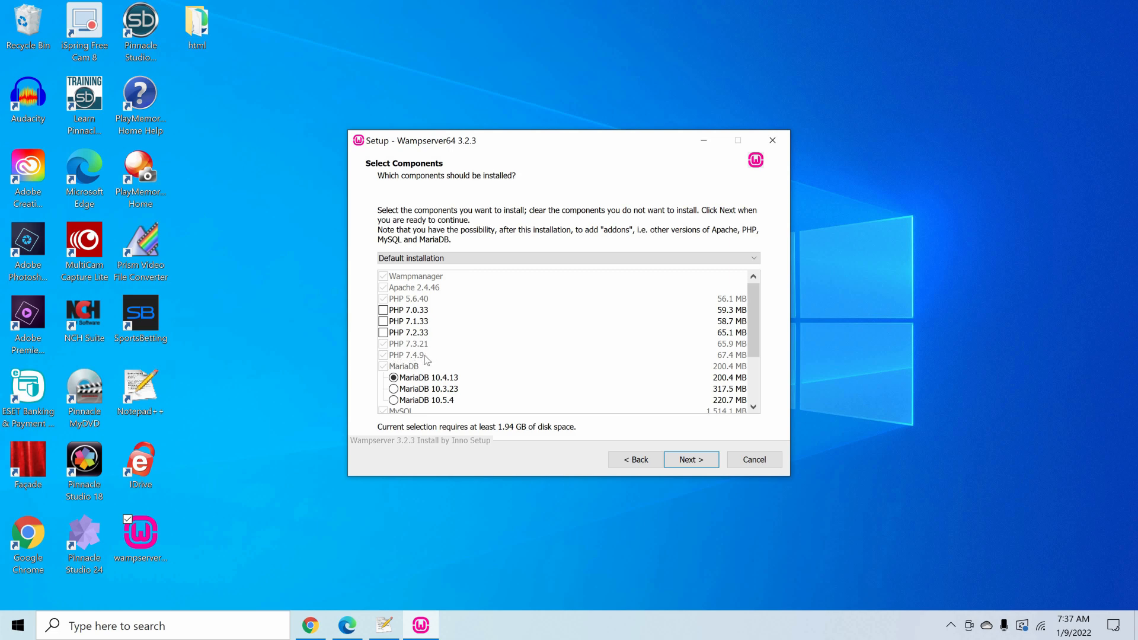
pyautogui.click(691, 460)
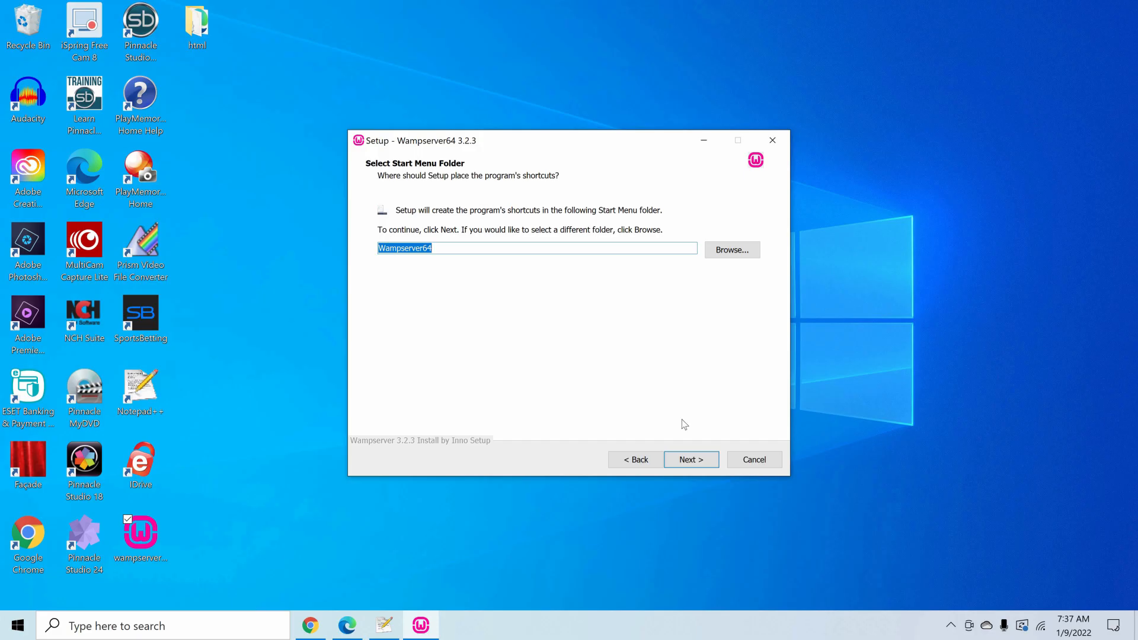
# - Keep Wampserver64 as the Start Menu folder, review the install summary and start the installation
pyautogui.click(700, 462)
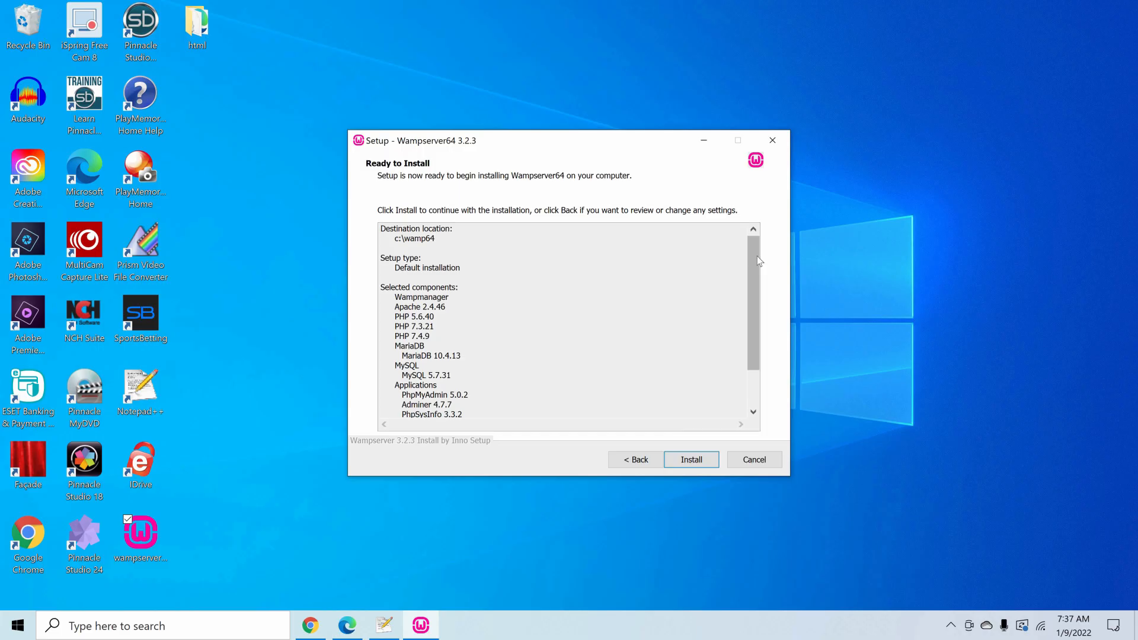
pyautogui.moveTo(753, 271); pyautogui.dragTo(705, 253)
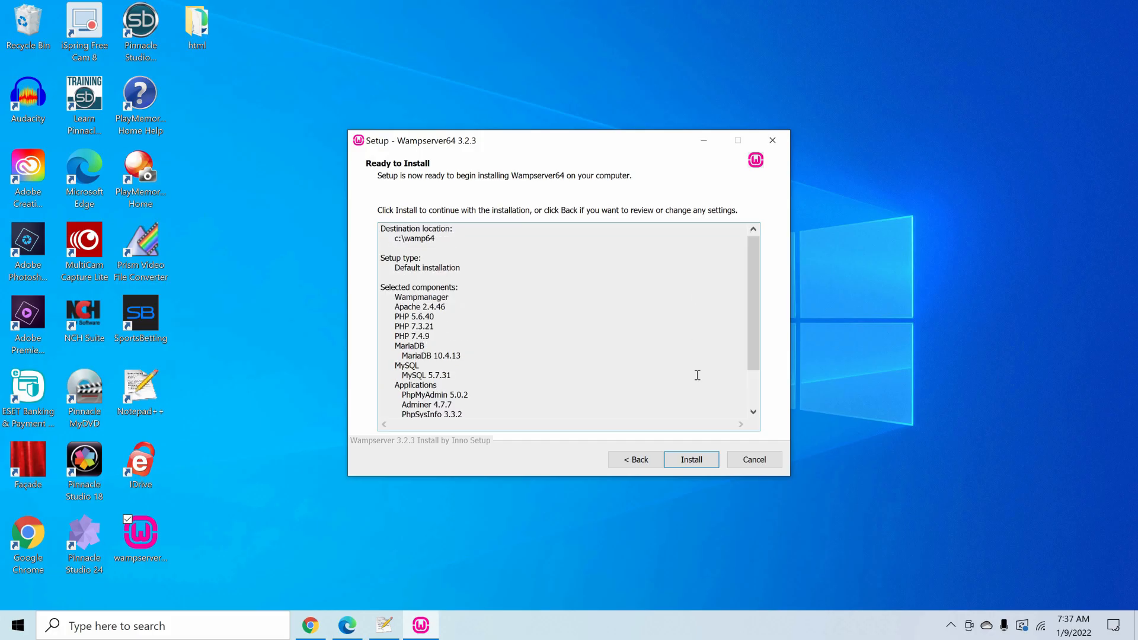
pyautogui.click(703, 459)
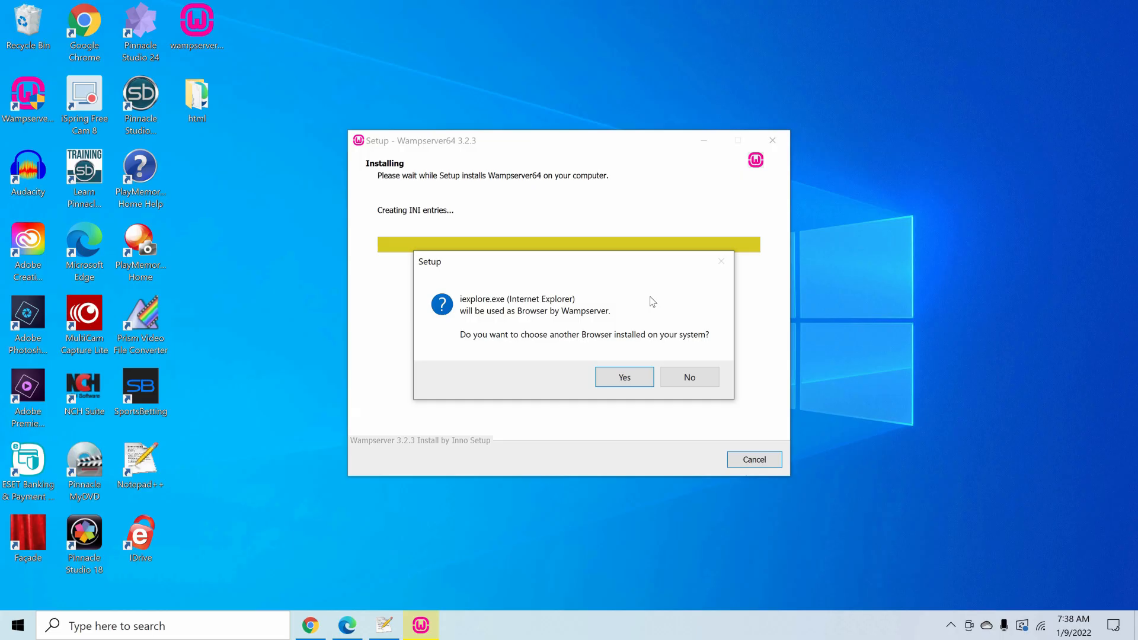
# - Choose chrome from Program Files\Google\Chrome\Application as the browser Wampserver uses
pyautogui.click(625, 377)
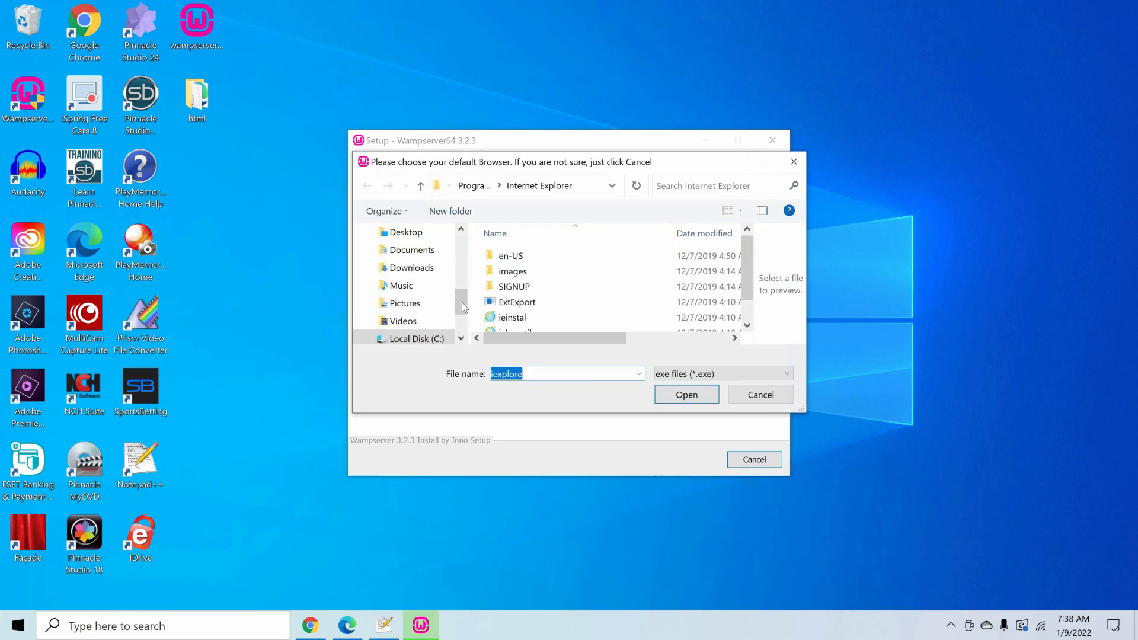
pyautogui.click(416, 286)
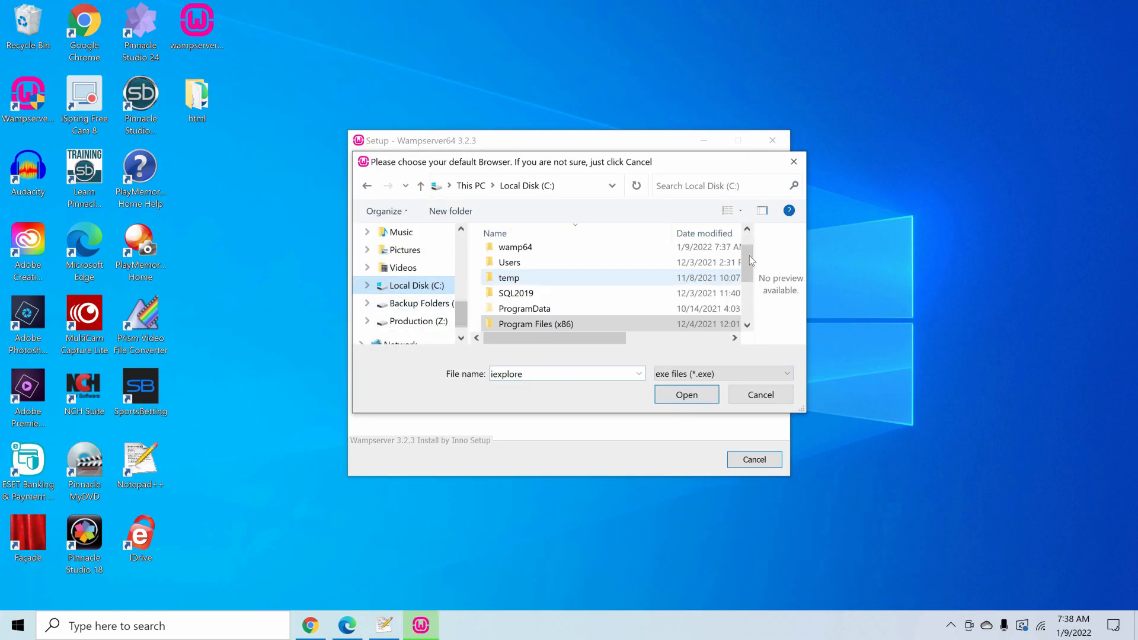
pyautogui.scroll(-1, 568, 301)
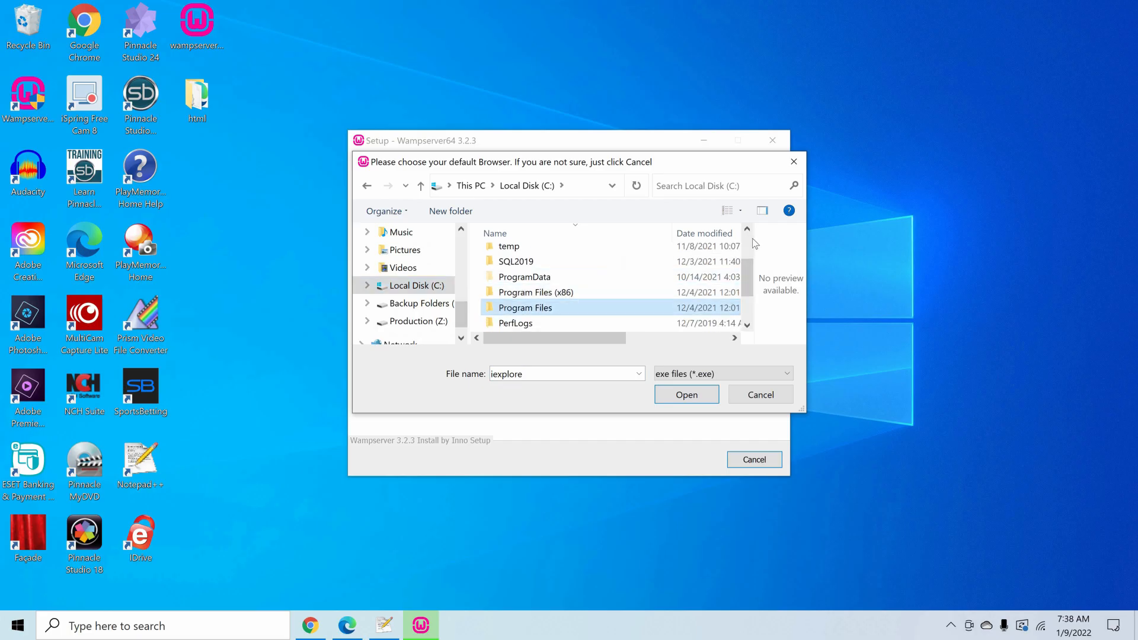
pyautogui.doubleClick(557, 313)
pyautogui.scroll(-1, 546, 272)
pyautogui.doubleClick(516, 261)
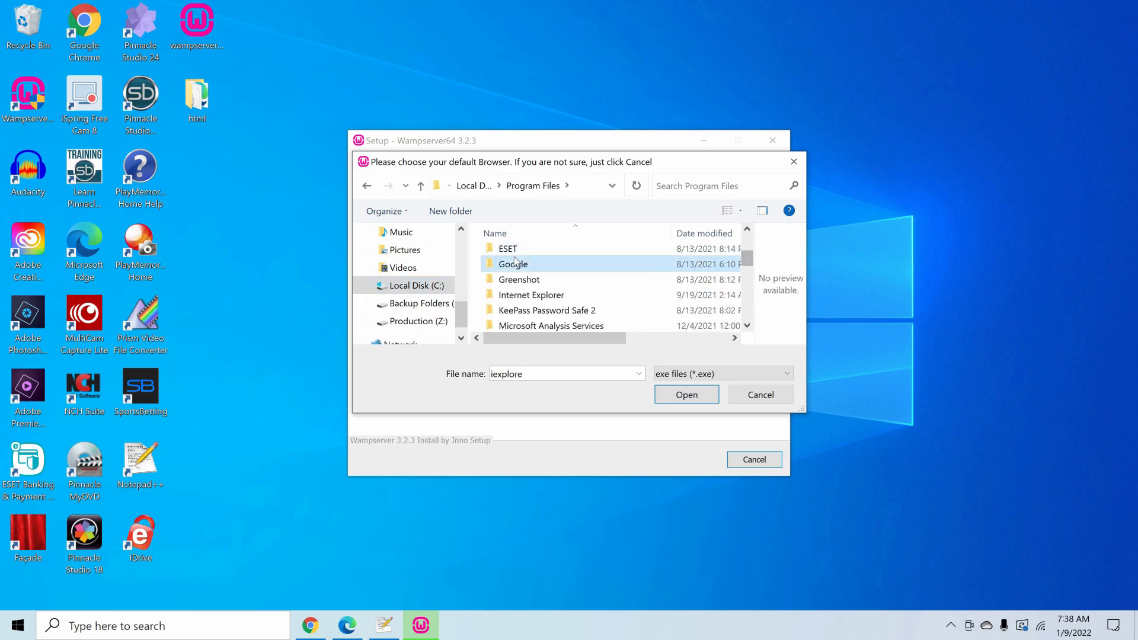
pyautogui.doubleClick(517, 261)
pyautogui.doubleClick(515, 259)
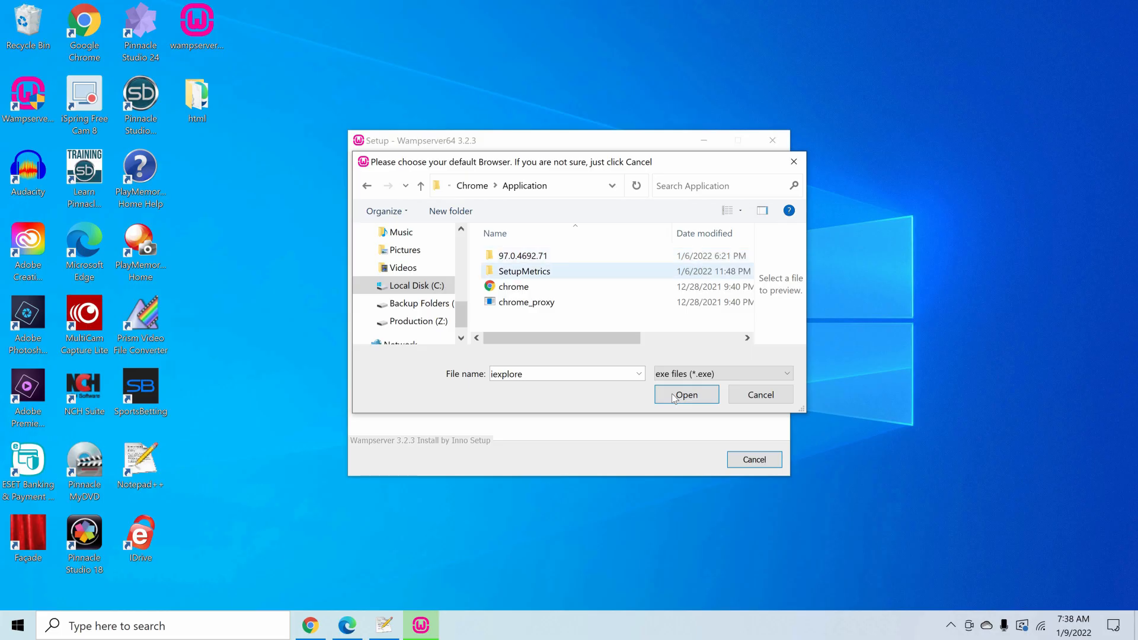
pyautogui.click(513, 286)
pyautogui.press('Return')
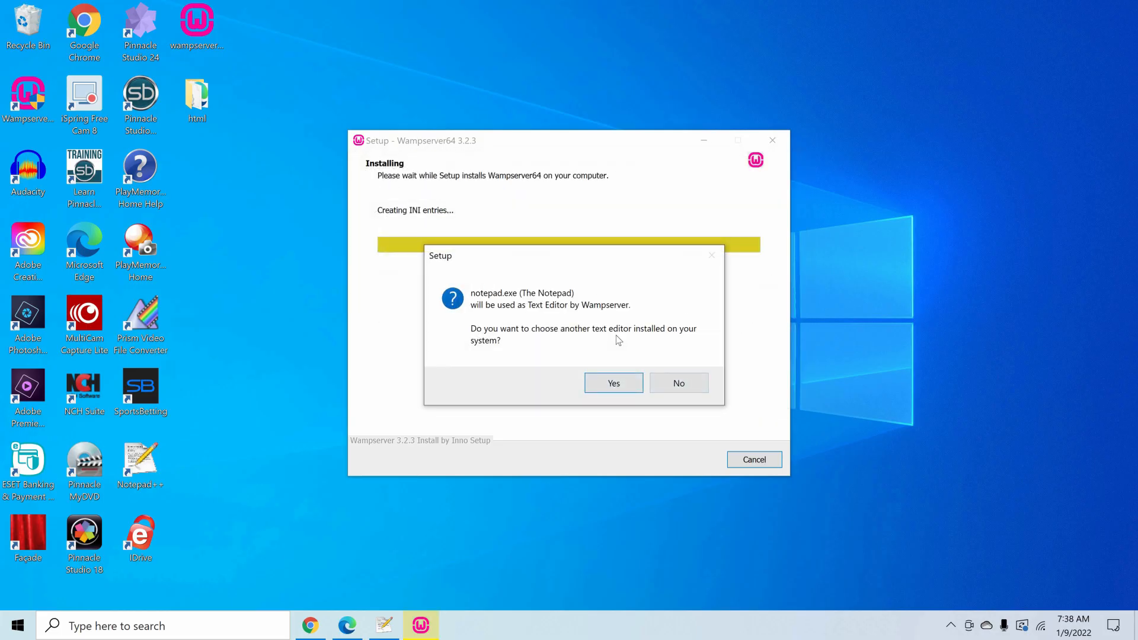
# - Choose notepad++ from the Notepad++ folder in Program Files (x86) as the text editor Wampserver uses
pyautogui.click(613, 382)
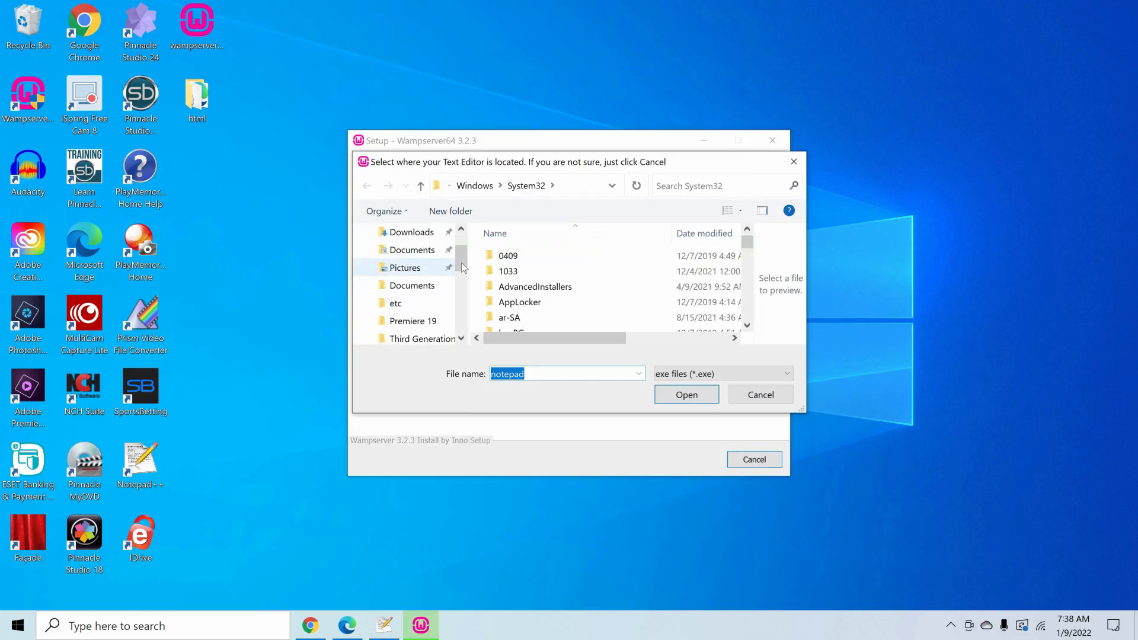
pyautogui.scroll(-3, 464, 299)
pyautogui.scroll(-3, 464, 300)
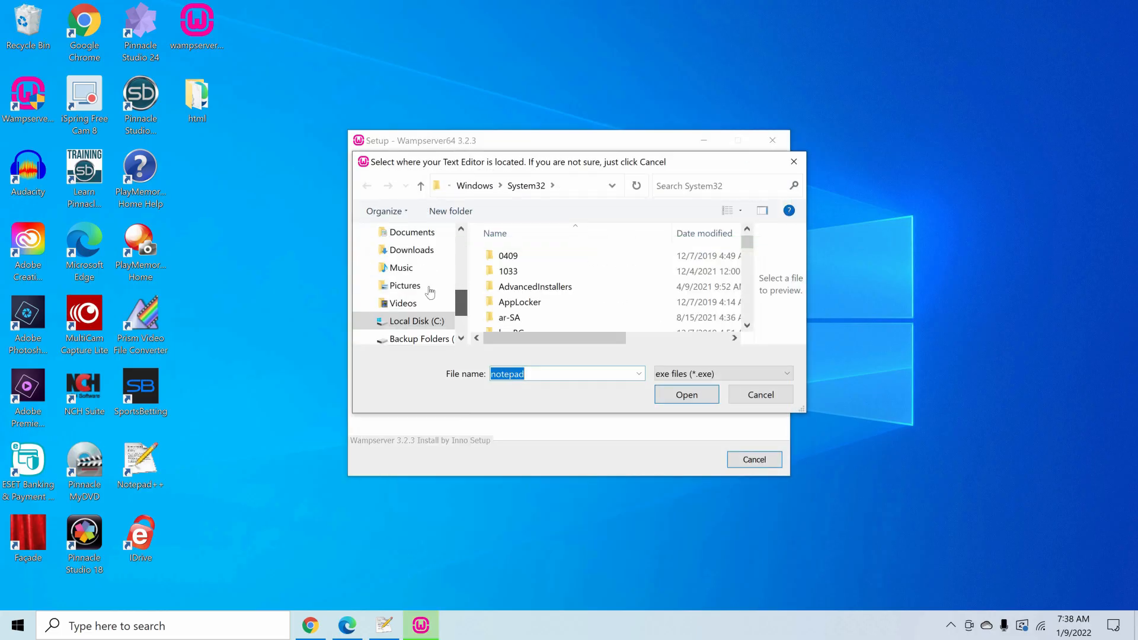
pyautogui.click(427, 286)
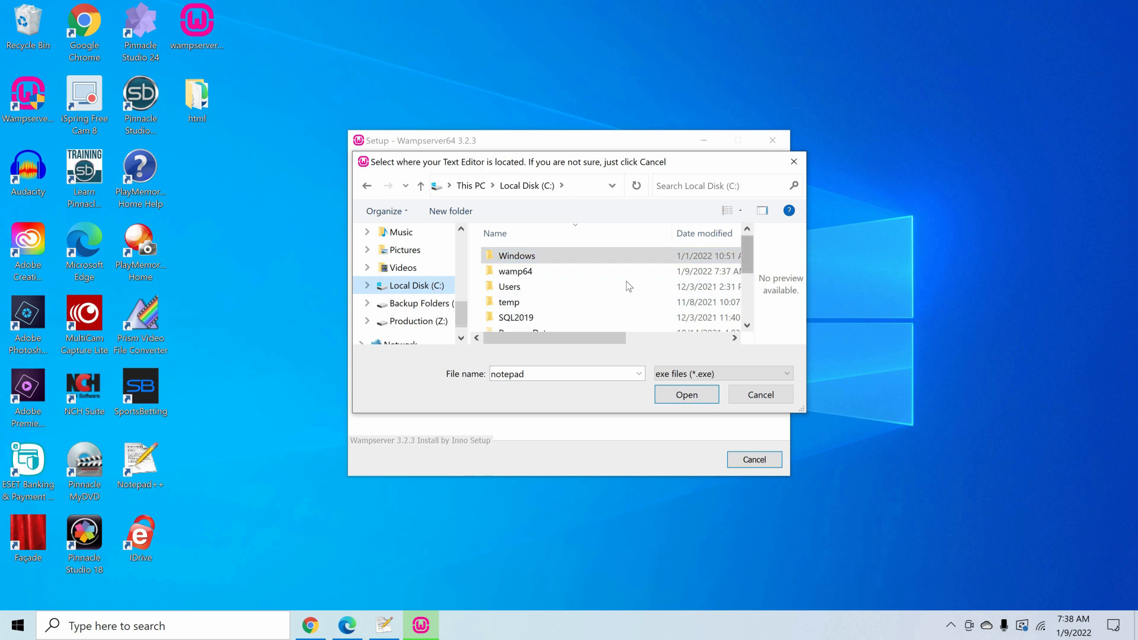
pyautogui.moveTo(747, 255); pyautogui.dragTo(748, 287)
pyautogui.click(573, 270)
pyautogui.press('Return')
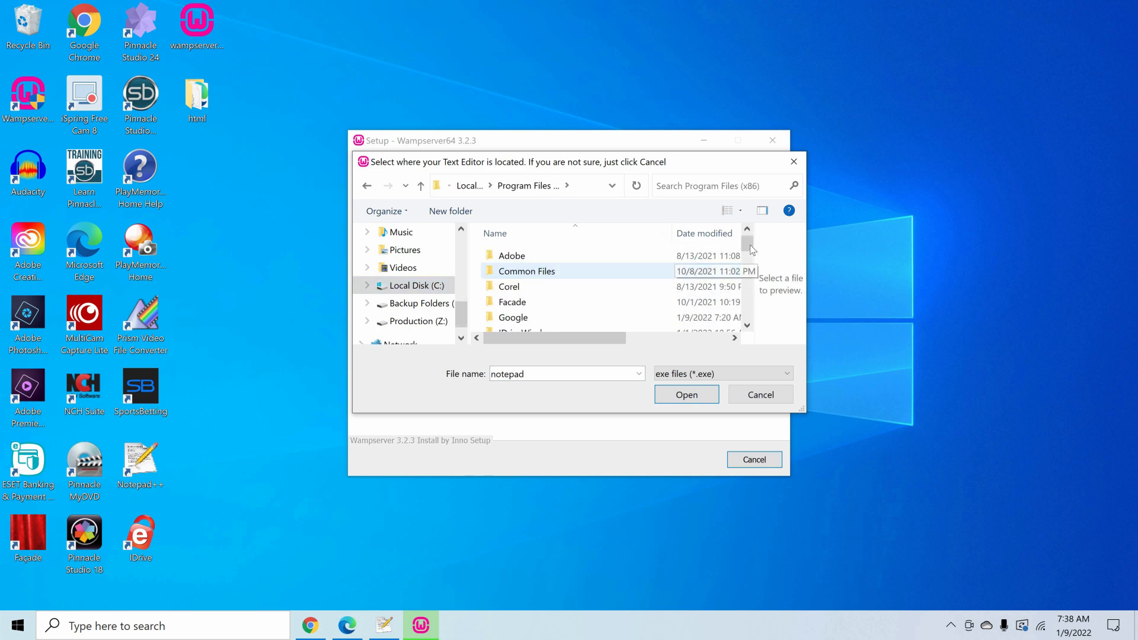
pyautogui.moveTo(750, 249); pyautogui.dragTo(754, 289)
pyautogui.doubleClick(552, 290)
pyautogui.click(529, 318)
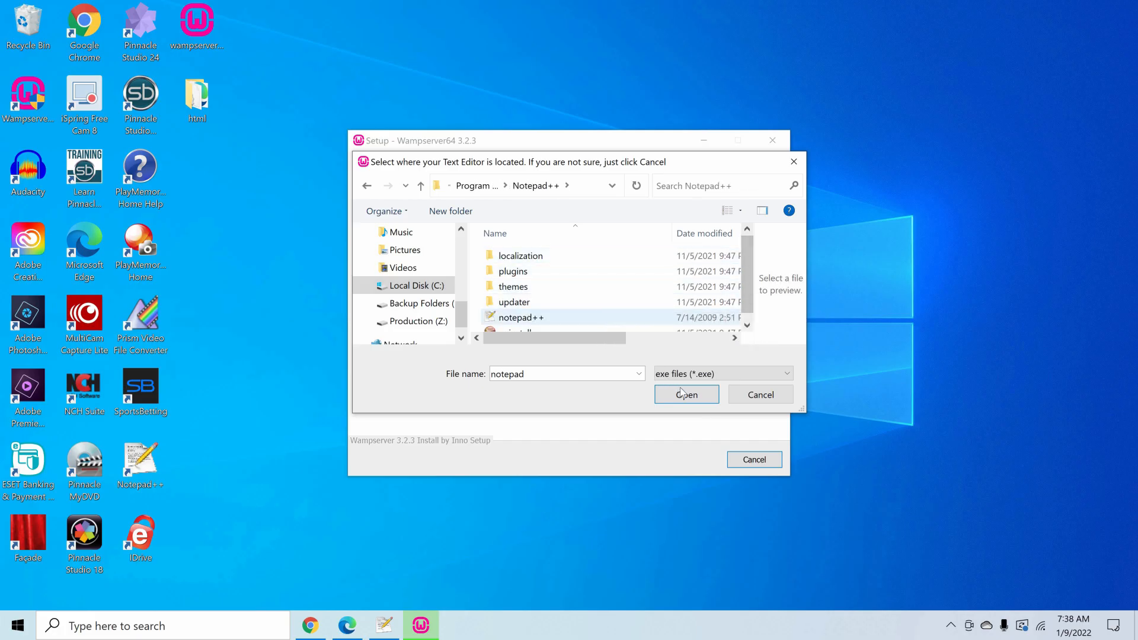
pyautogui.press('Return')
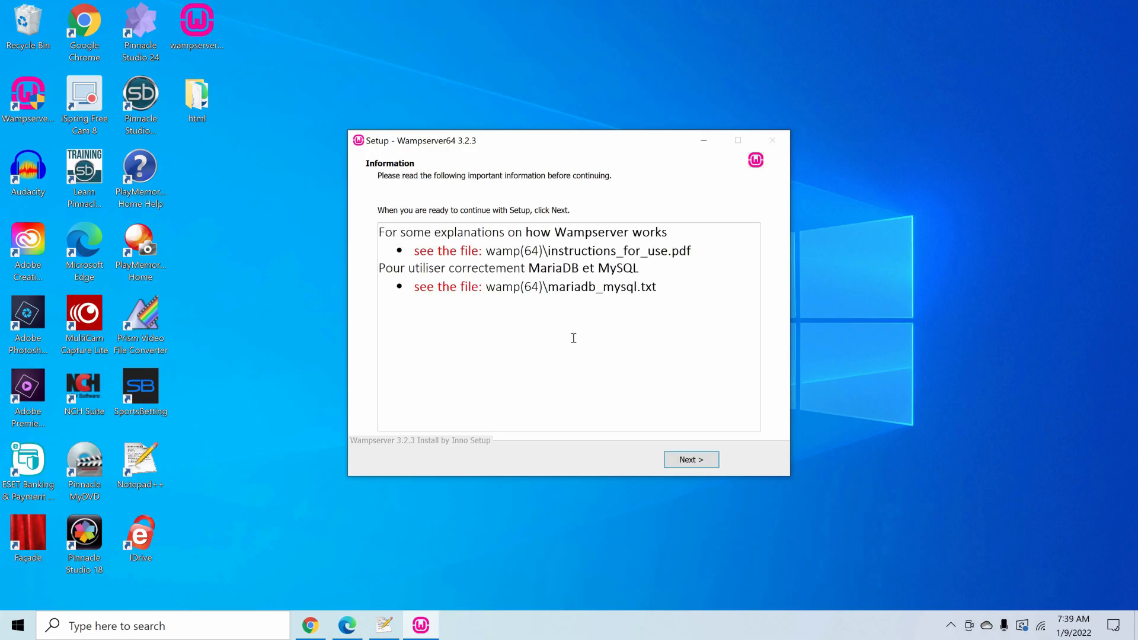
# - Continue past the closing information page and finish the Wampserver64 setup
pyautogui.click(689, 464)
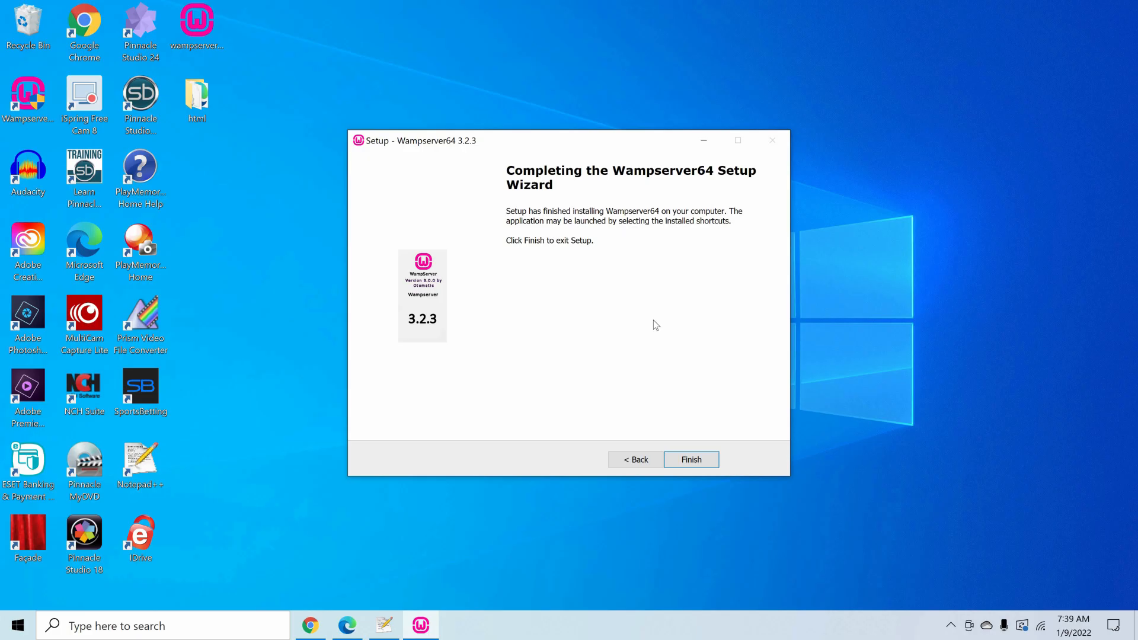
pyautogui.click(689, 460)
# - Search Windows for notepad and start Notepad with administrator rights
pyautogui.click(192, 625)
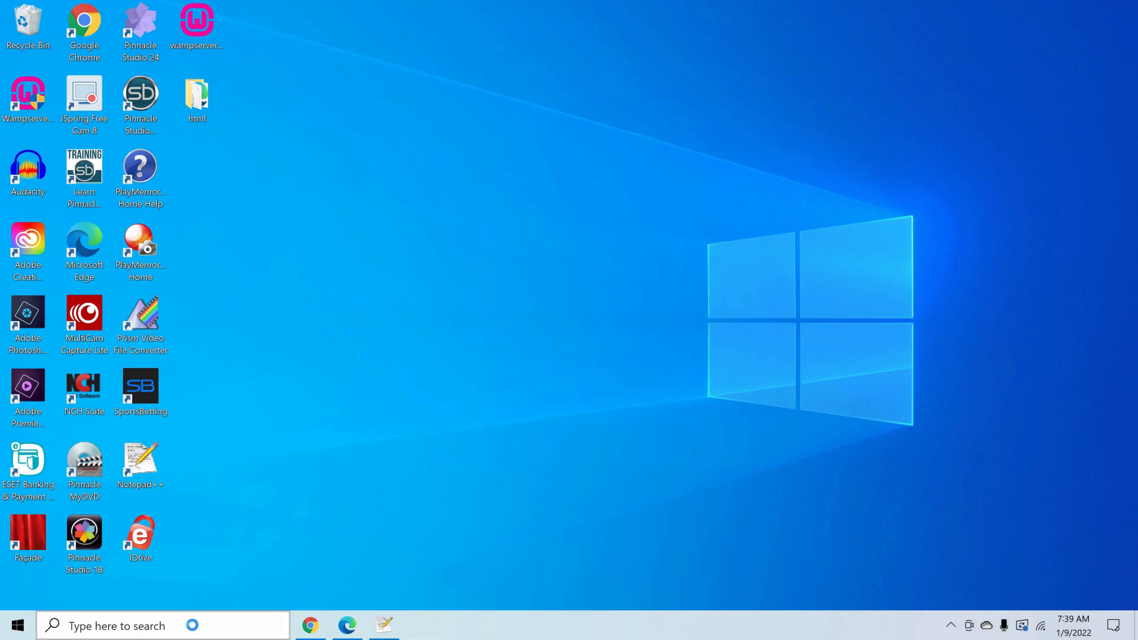
pyautogui.write('notepad')
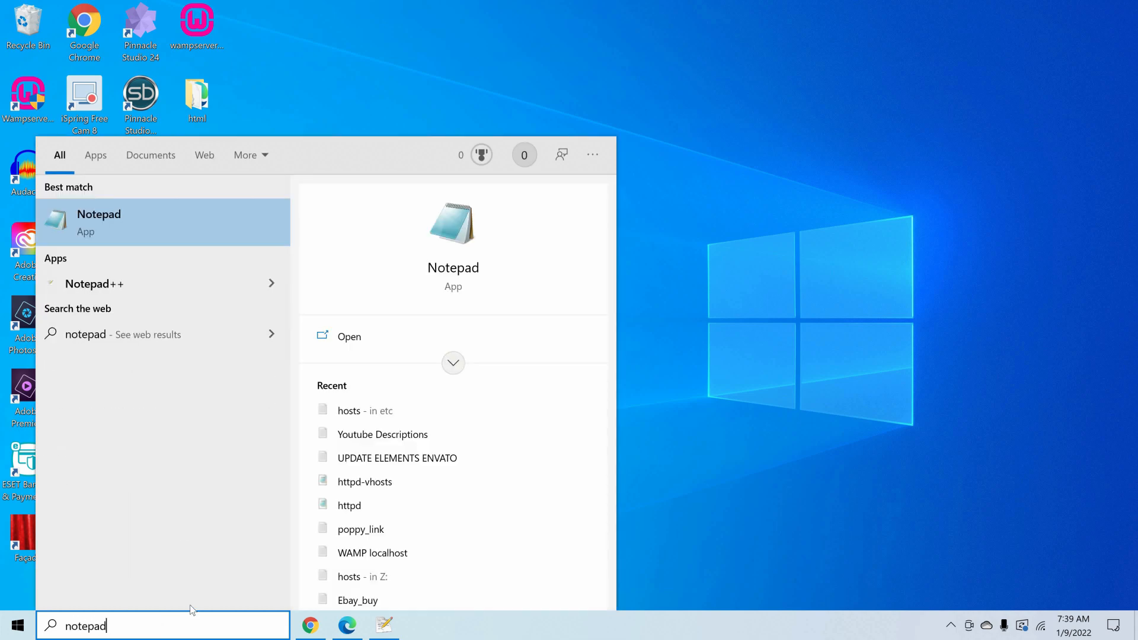
pyautogui.rightClick(123, 223)
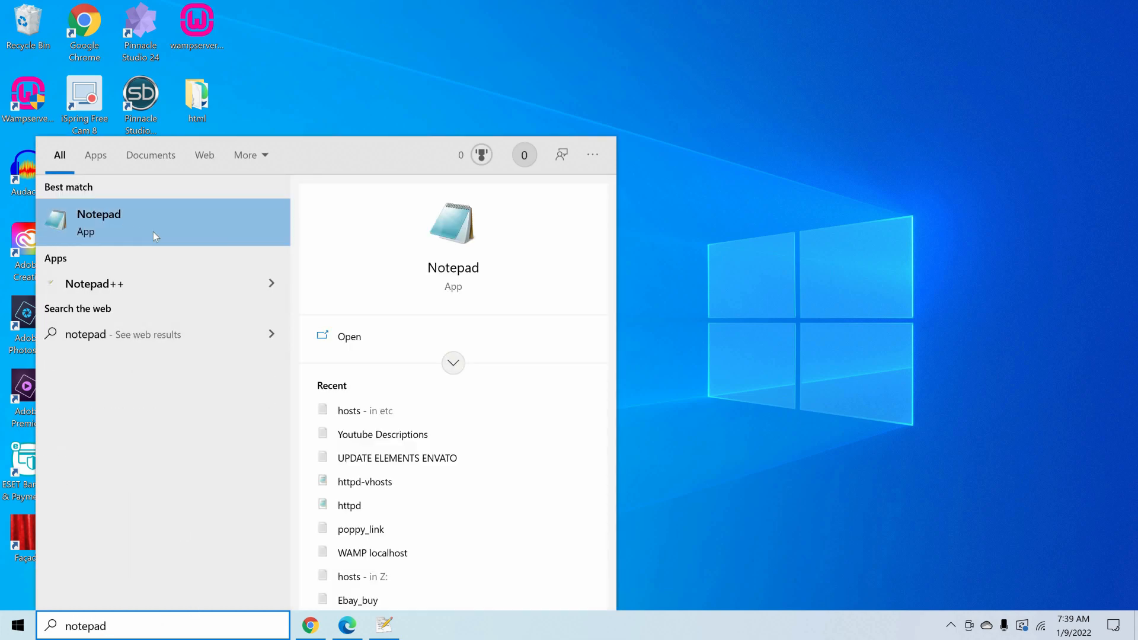
pyautogui.click(187, 239)
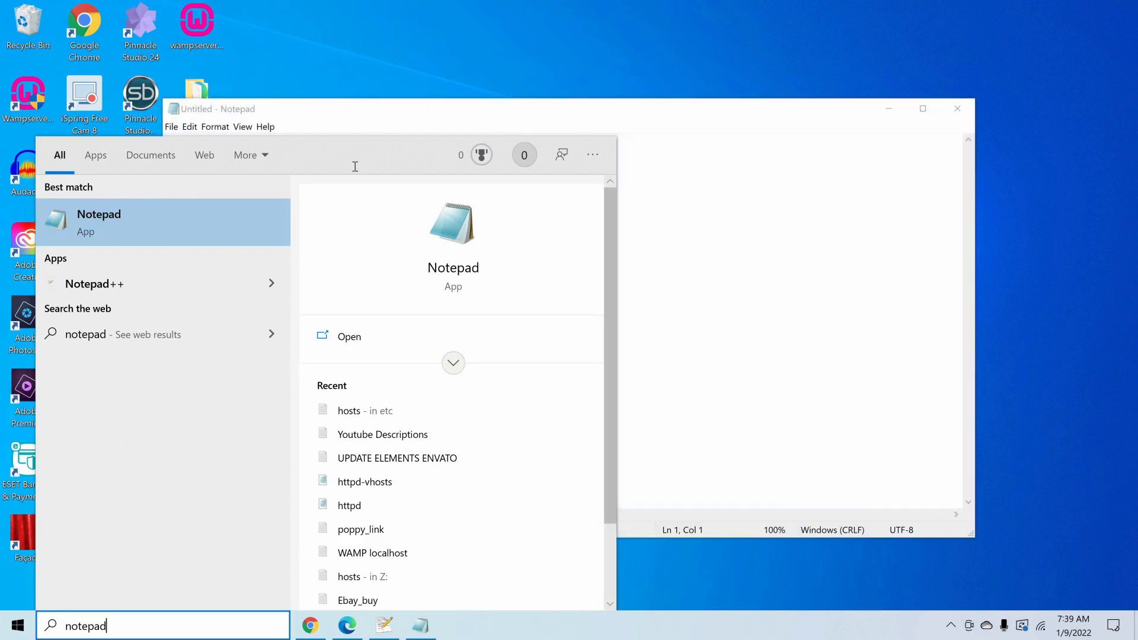
# - Start opening a file in Notepad and browse to C:\Windows\System32
pyautogui.click(171, 127)
pyautogui.click(196, 169)
pyautogui.click(244, 320)
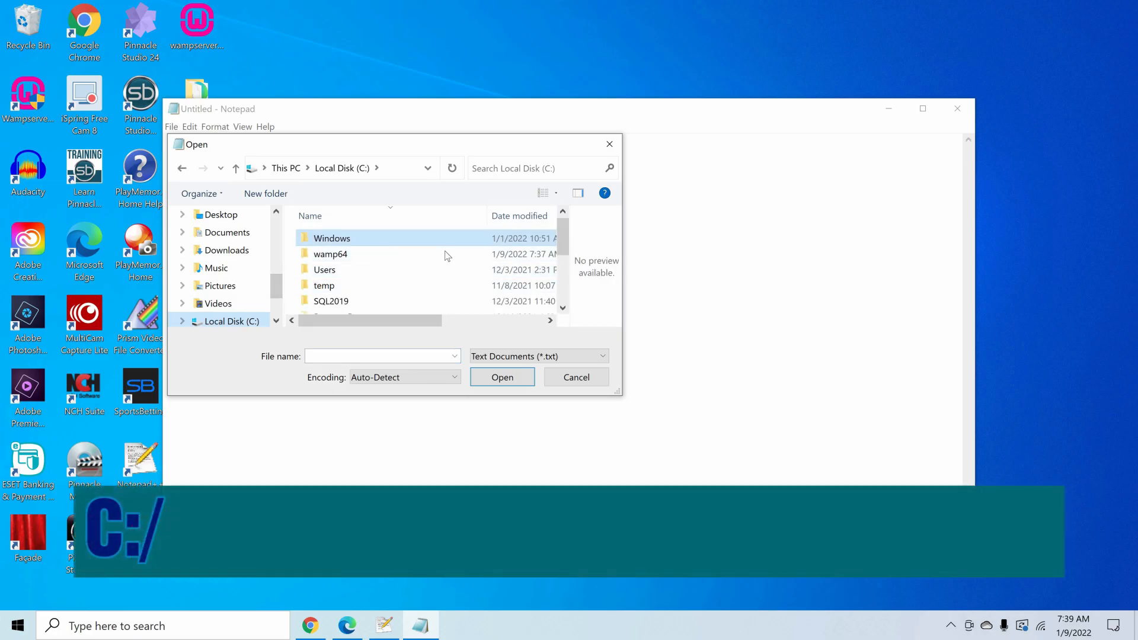
pyautogui.press('Return')
pyautogui.moveTo(562, 227); pyautogui.dragTo(561, 287)
pyautogui.scroll(-1, 368, 253)
pyautogui.doubleClick(355, 237)
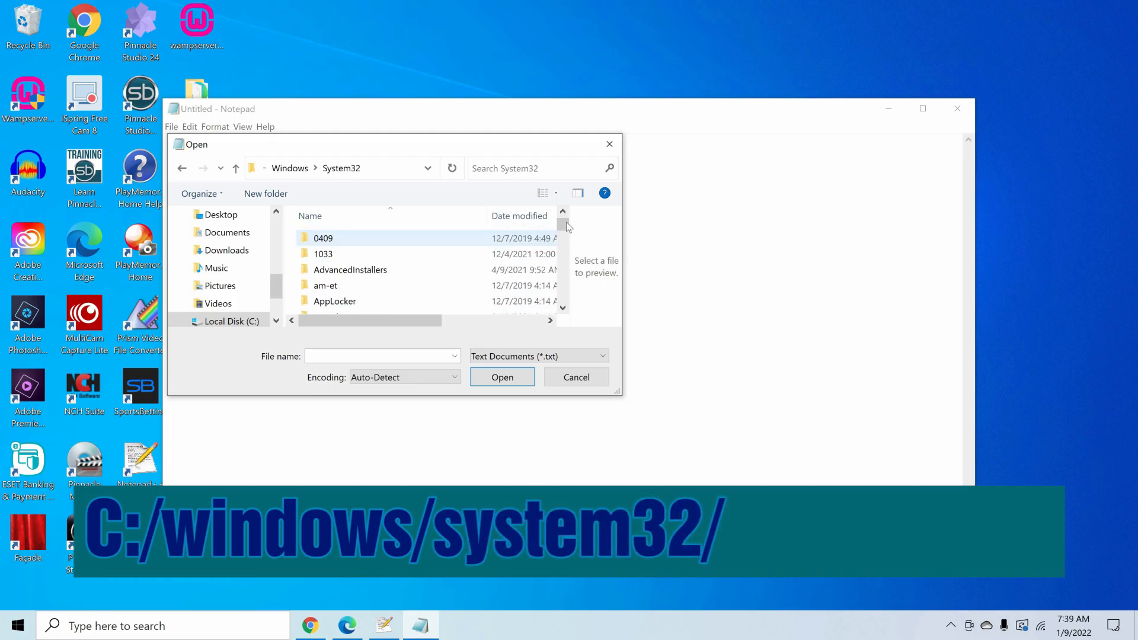
# - Open the file named hosts from the drivers\etc folder inside System32
pyautogui.moveTo(567, 230); pyautogui.dragTo(442, 235)
pyautogui.scroll(-1, 442, 235)
pyautogui.doubleClick(332, 257)
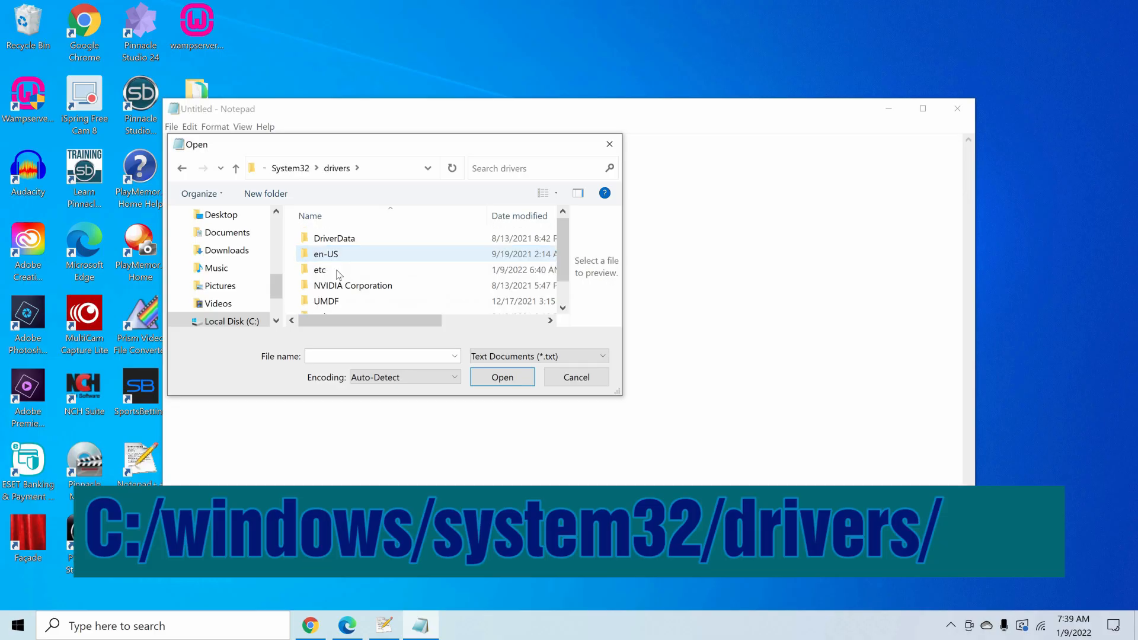
pyautogui.doubleClick(338, 271)
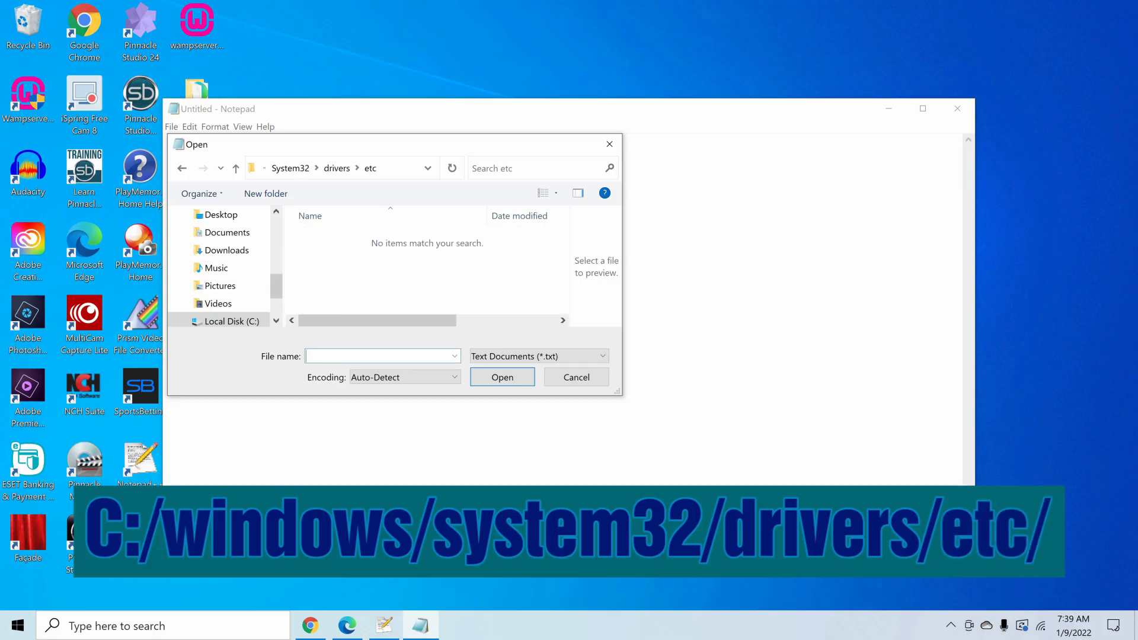
pyautogui.write('hosts')
pyautogui.press('Return')
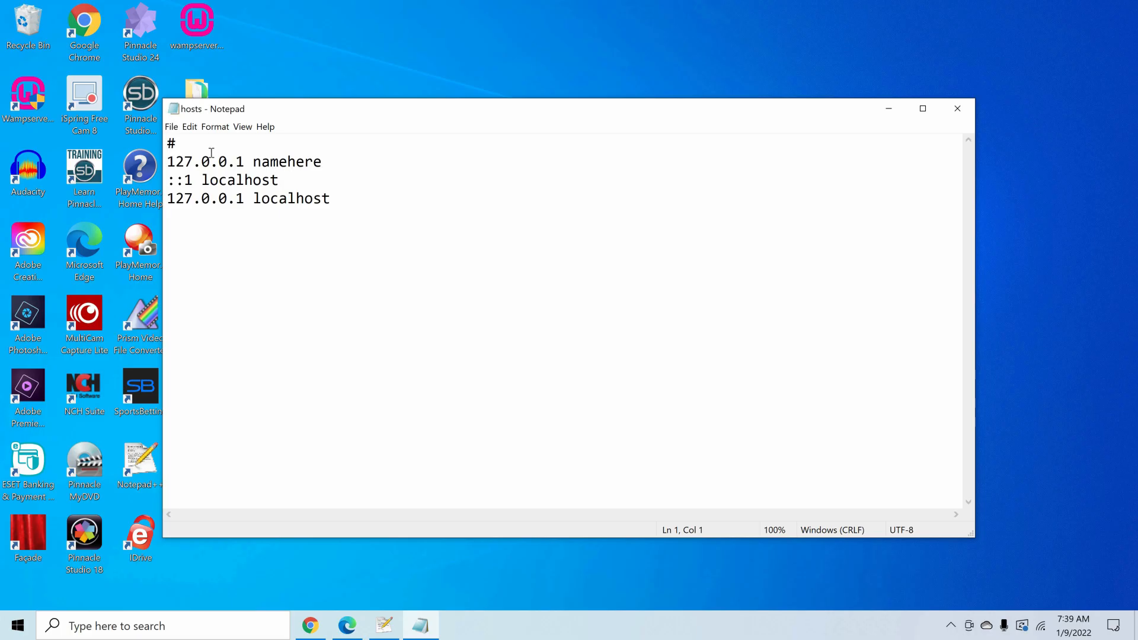
# - Replace the host name namehere on the first 127.0.0.1 line of the hosts file with wampPHPwebsite
pyautogui.press('Down')
pyautogui.hotkey('shift', 'Right')
pyautogui.hotkey('shift', 'Right')
pyautogui.hotkey('shift', 'Right')
pyautogui.hotkey('shift', 'Right')
pyautogui.hotkey('shift', 'Right')
pyautogui.hotkey('shift', 'Right')
pyautogui.hotkey('shift', 'Right')
pyautogui.hotkey('shift', 'Right')
pyautogui.hotkey('shift', 'Right')
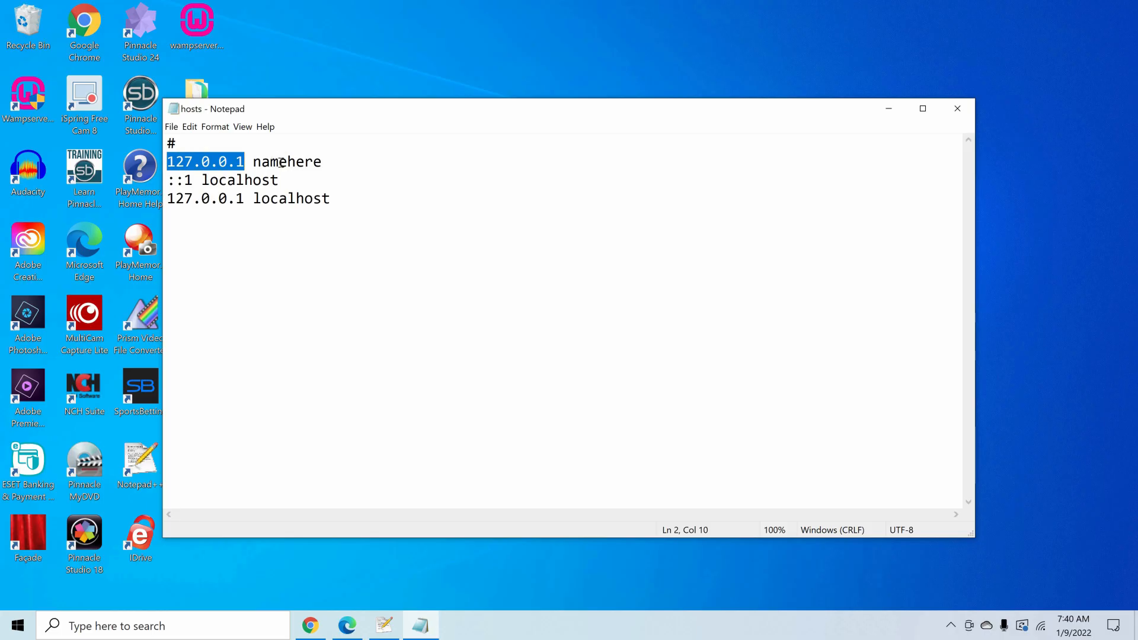
pyautogui.click(255, 162)
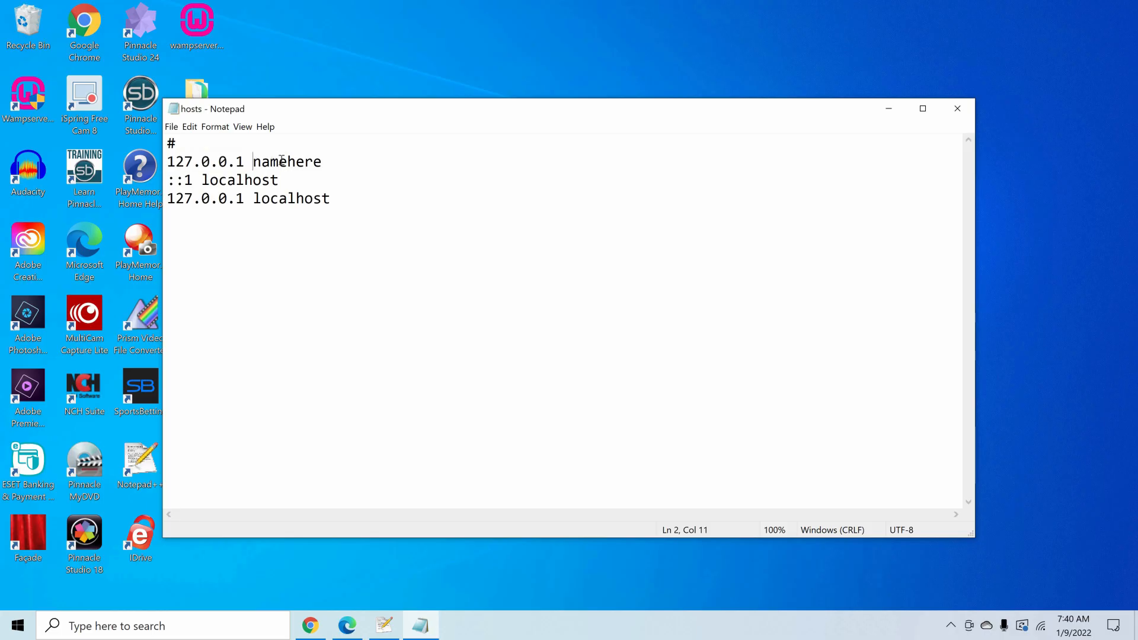
pyautogui.doubleClick(319, 158)
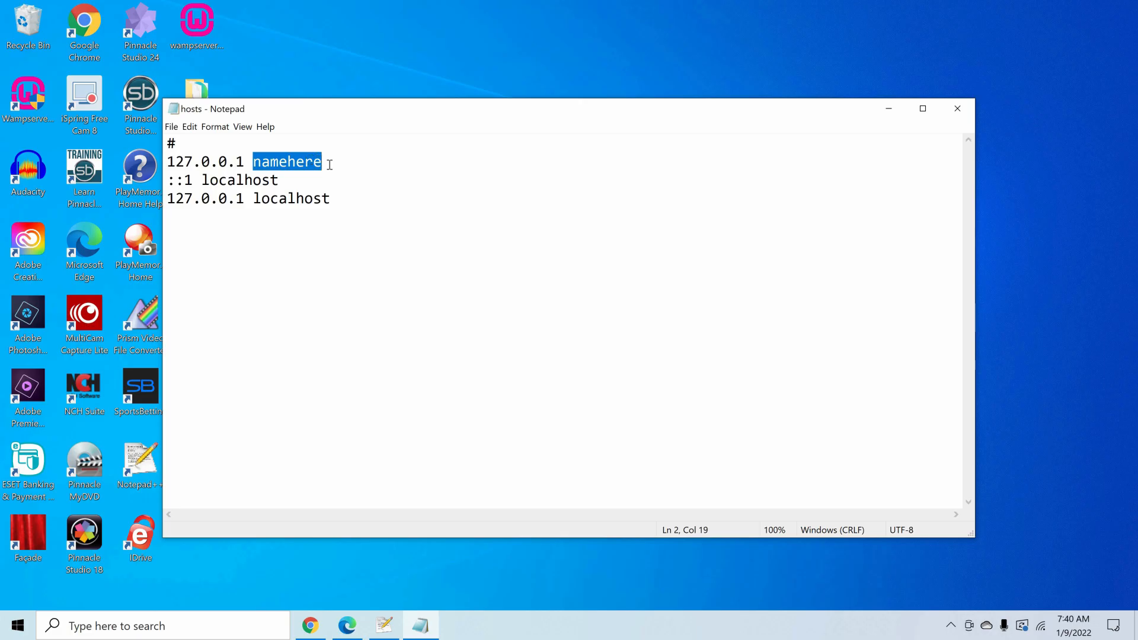
pyautogui.click(330, 164)
pyautogui.moveTo(279, 163); pyautogui.dragTo(254, 162)
pyautogui.write('wamp')
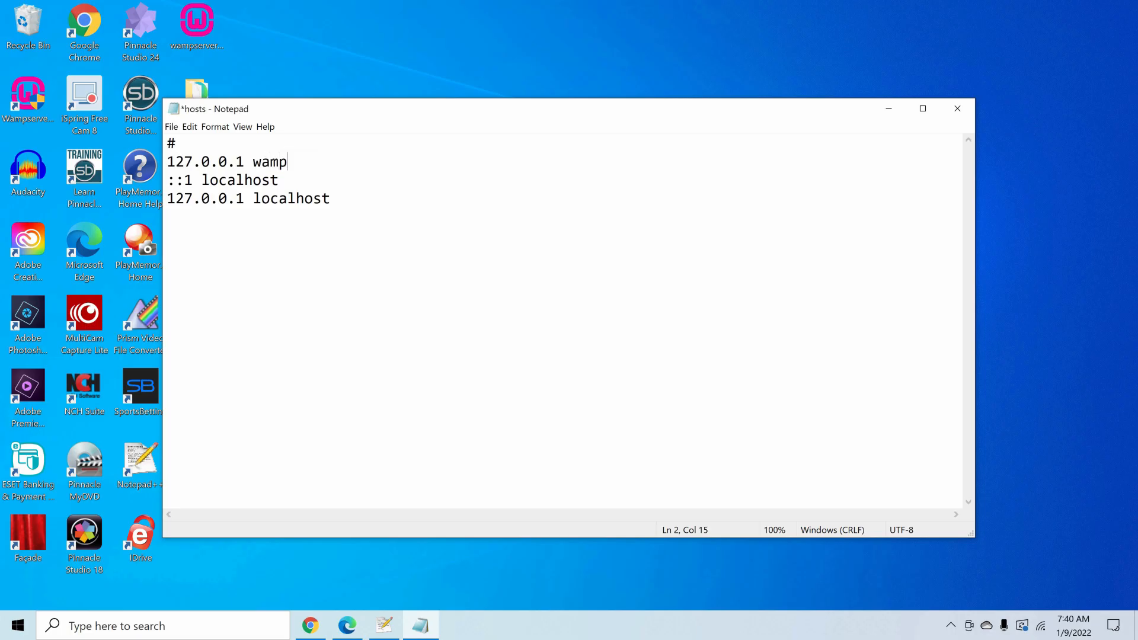
pyautogui.write('PHPwebsite')
# - Delete the two localhost lines from the hosts file, then save and close it
pyautogui.moveTo(332, 198); pyautogui.dragTo(168, 180)
pyautogui.press('Delete')
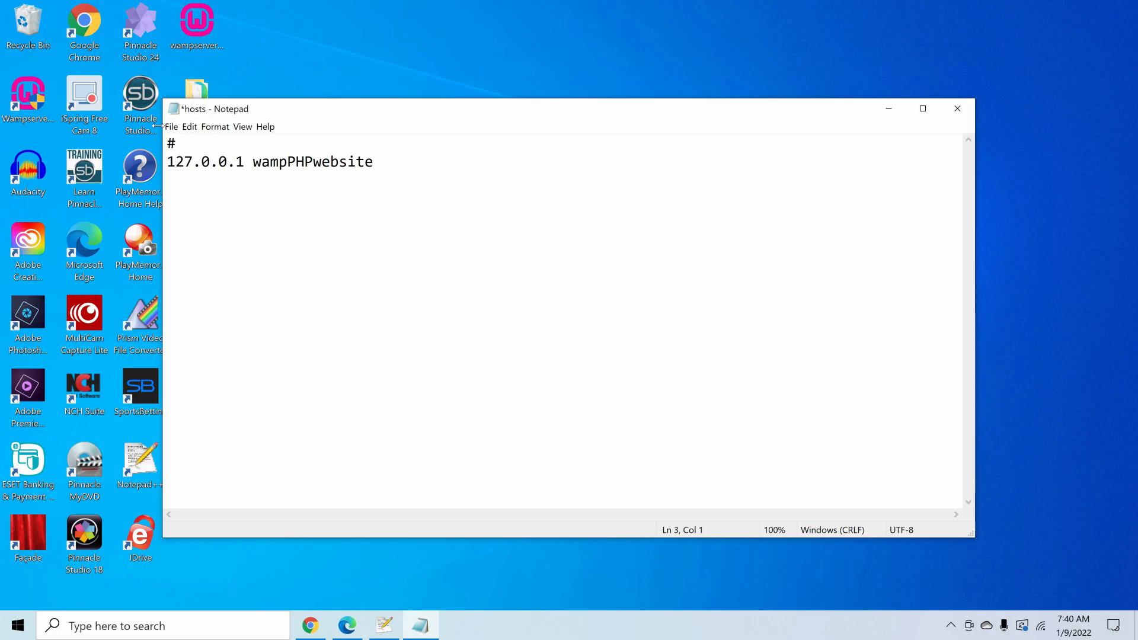
pyautogui.click(170, 127)
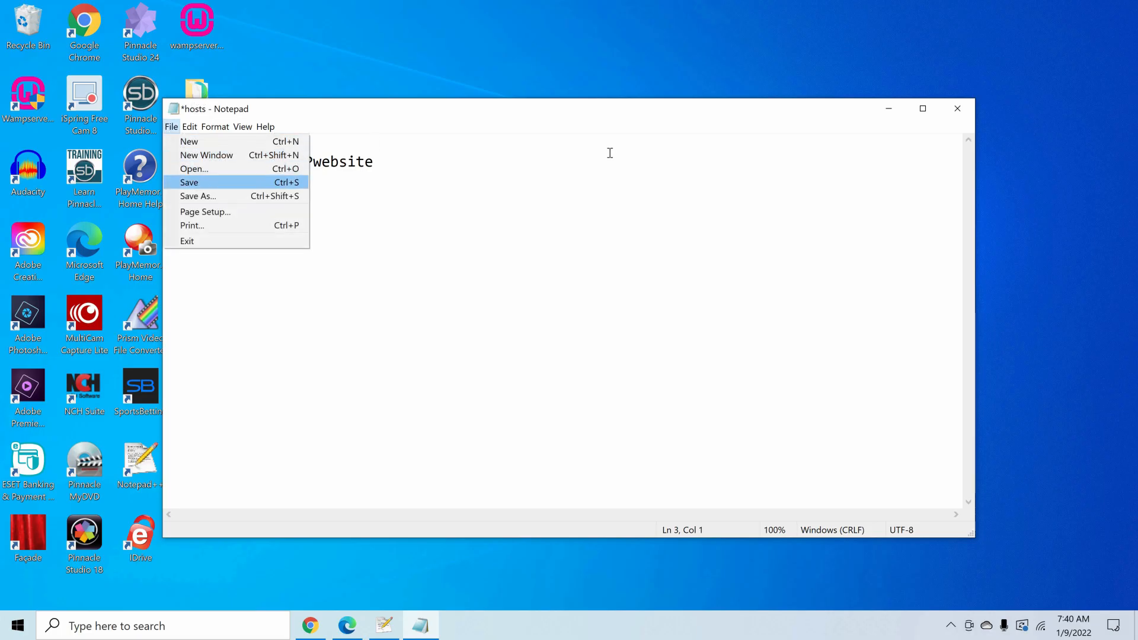
pyautogui.click(190, 182)
pyautogui.click(956, 113)
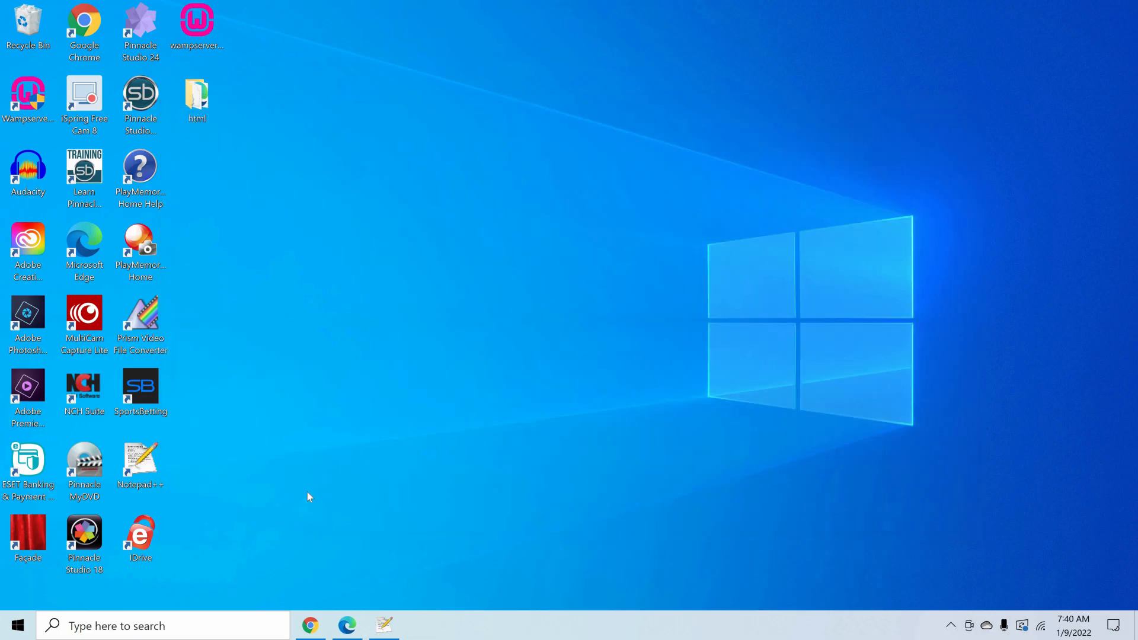
# - Start Wampserver64 and open Apache's httpd.conf configuration file from its menu
pyautogui.click(28, 629)
pyautogui.click(110, 181)
pyautogui.click(951, 630)
pyautogui.moveTo(1008, 519)
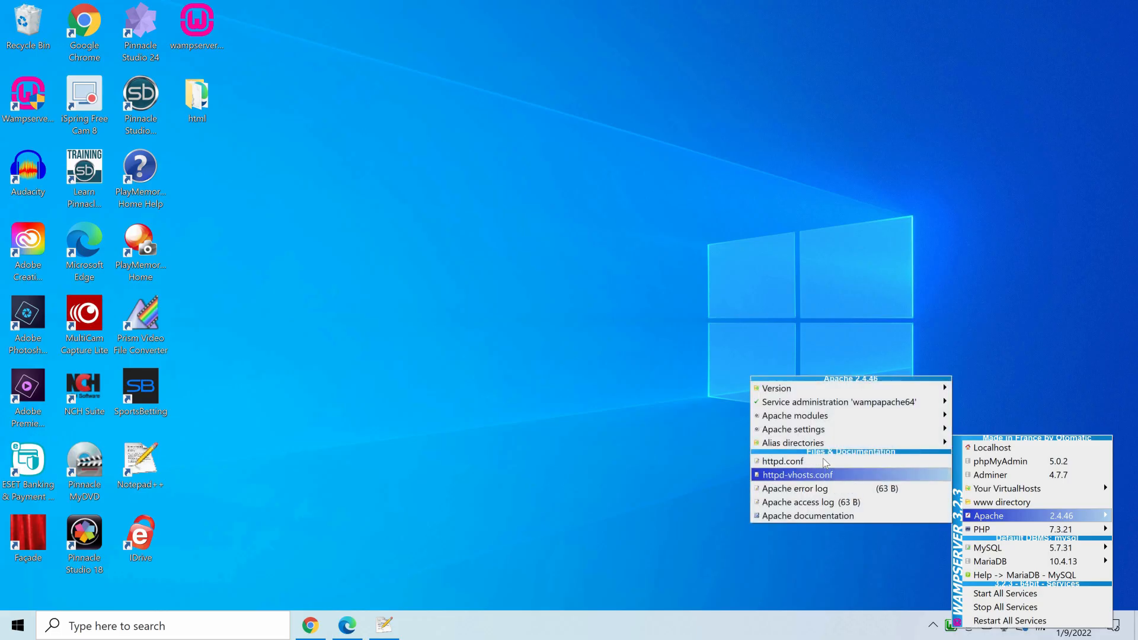
pyautogui.click(809, 457)
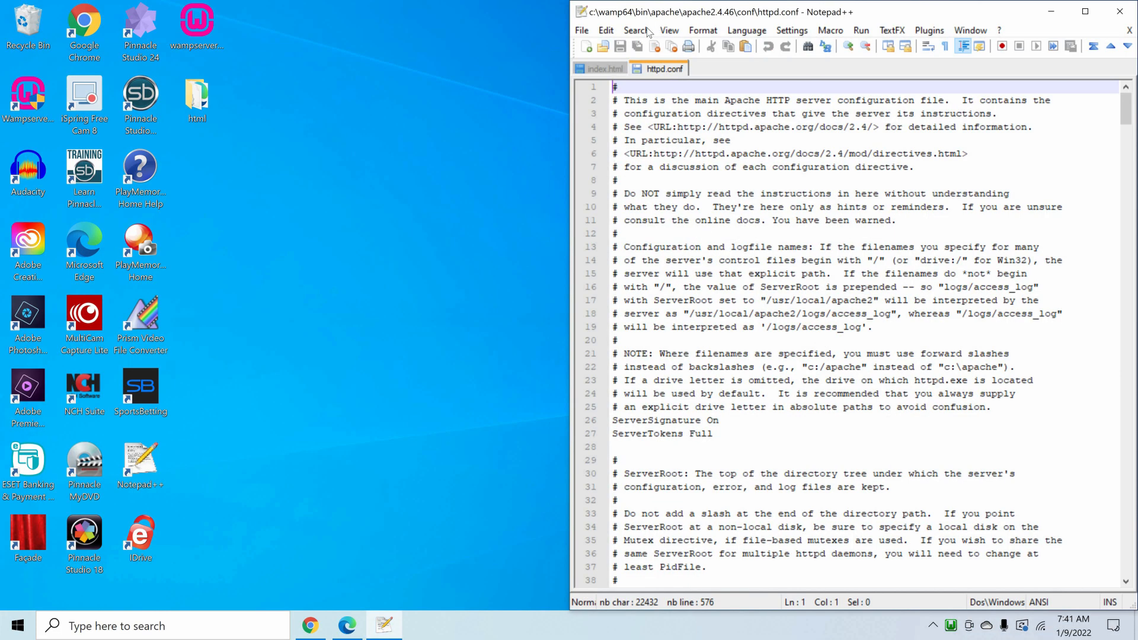
# - Find httpd-vhosts in httpd.conf and check whether the virtual hosts Include line is uncommented
pyautogui.click(647, 33)
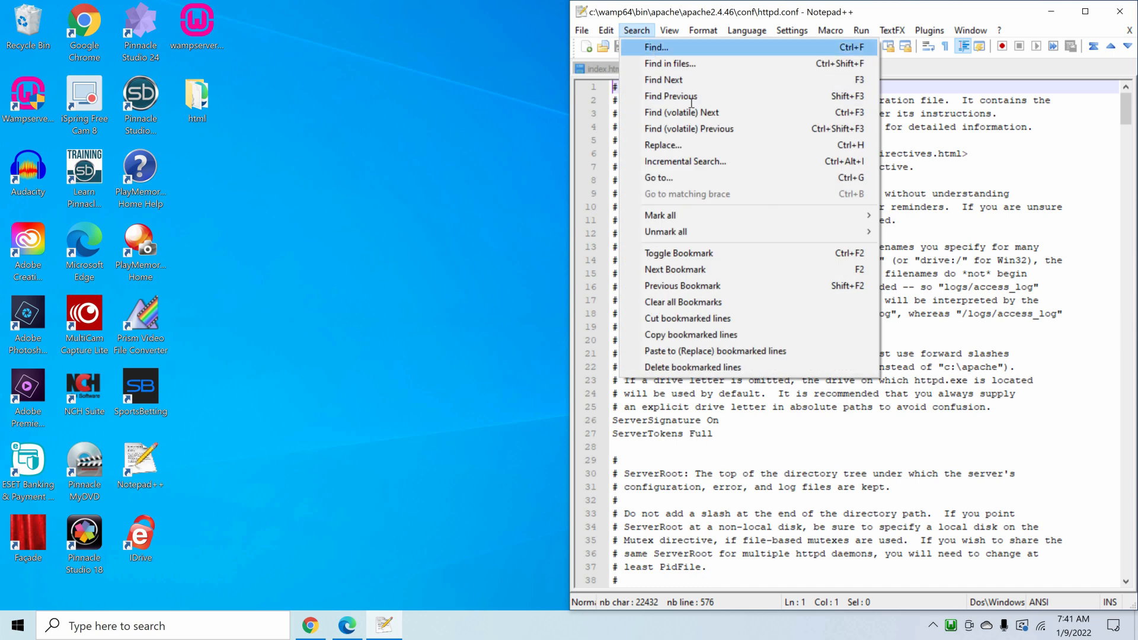
pyautogui.click(655, 48)
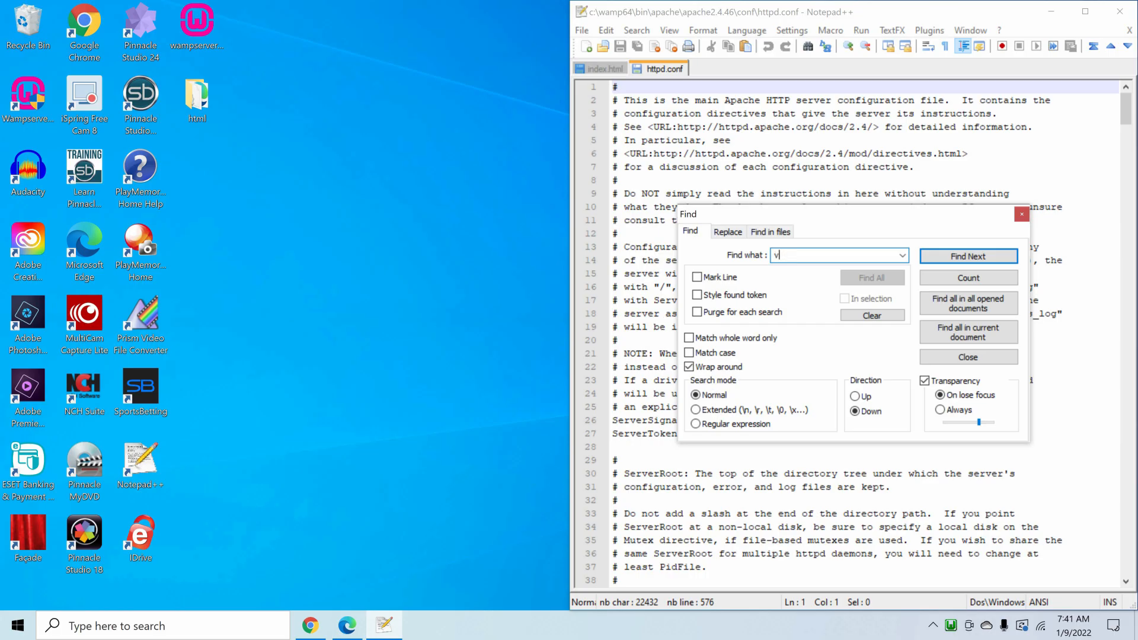
pyautogui.write('httpd')
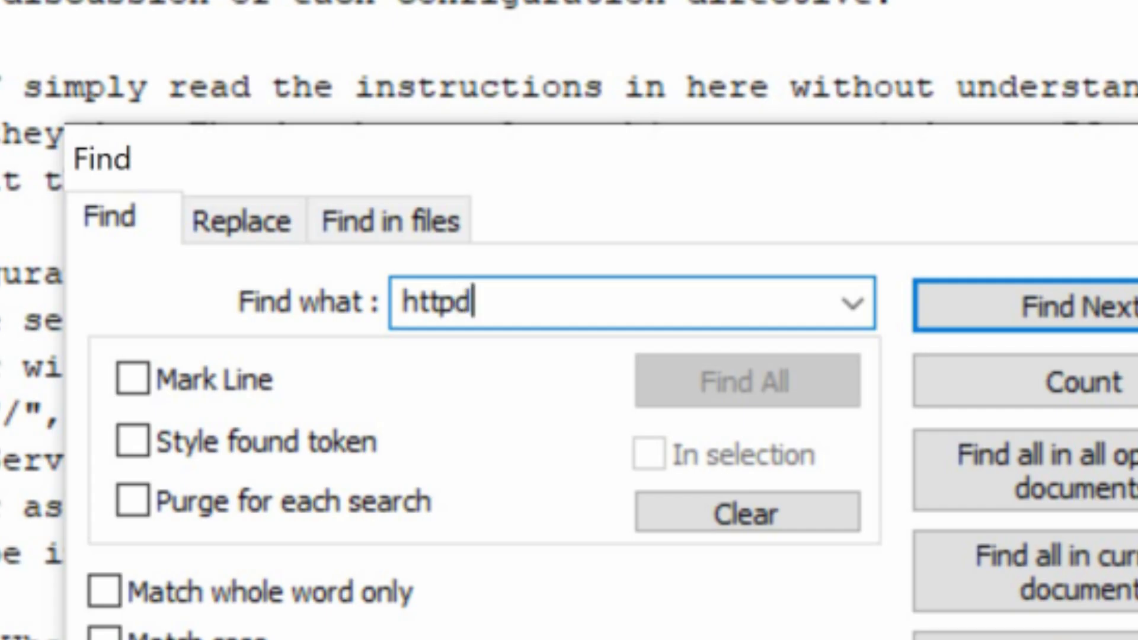
pyautogui.write('-vhosts')
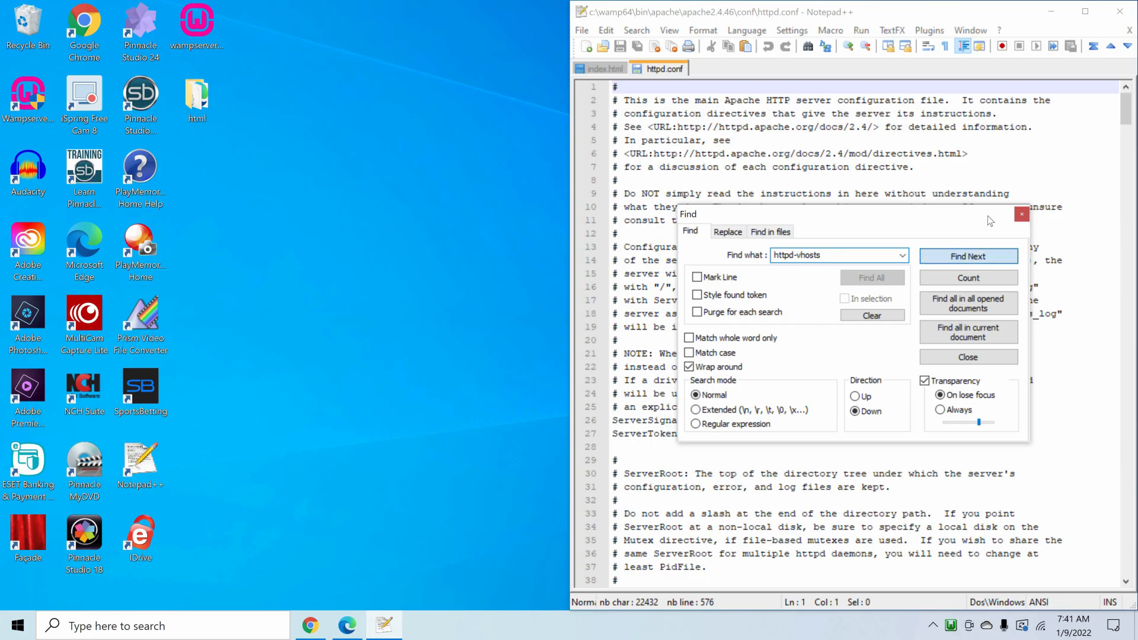
pyautogui.click(968, 256)
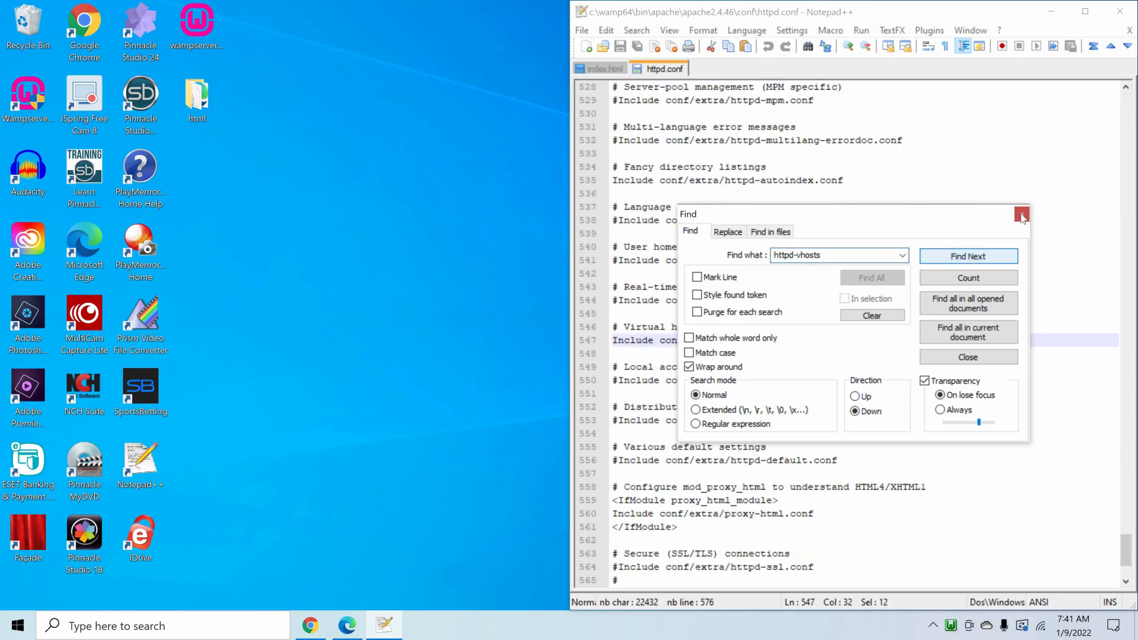
pyautogui.press('Escape')
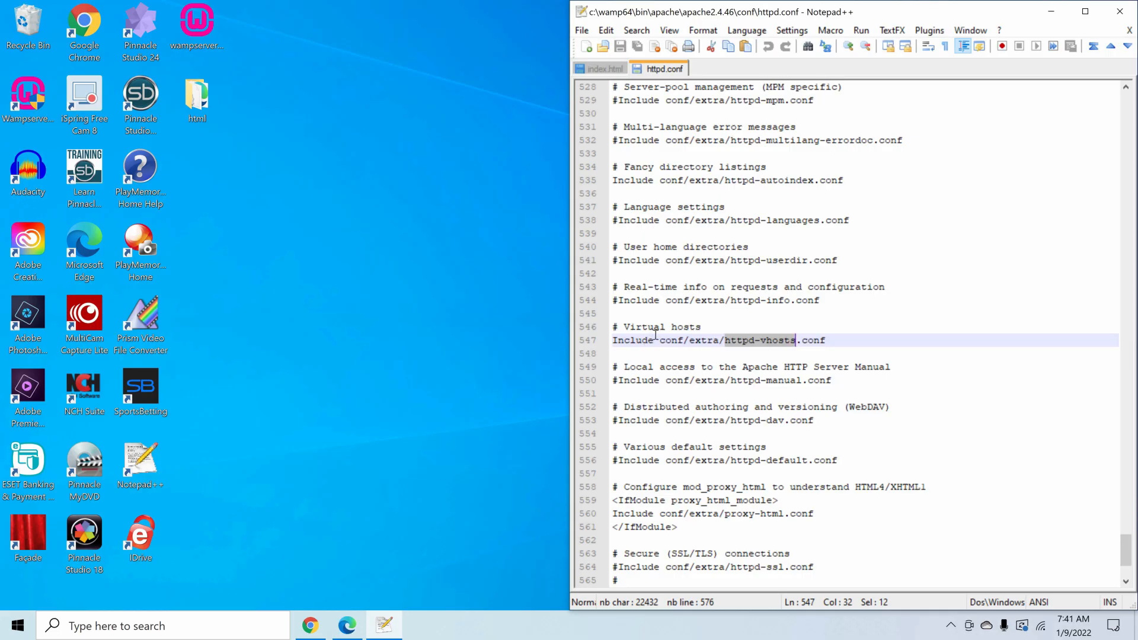
pyautogui.moveTo(673, 338); pyautogui.dragTo(655, 340)
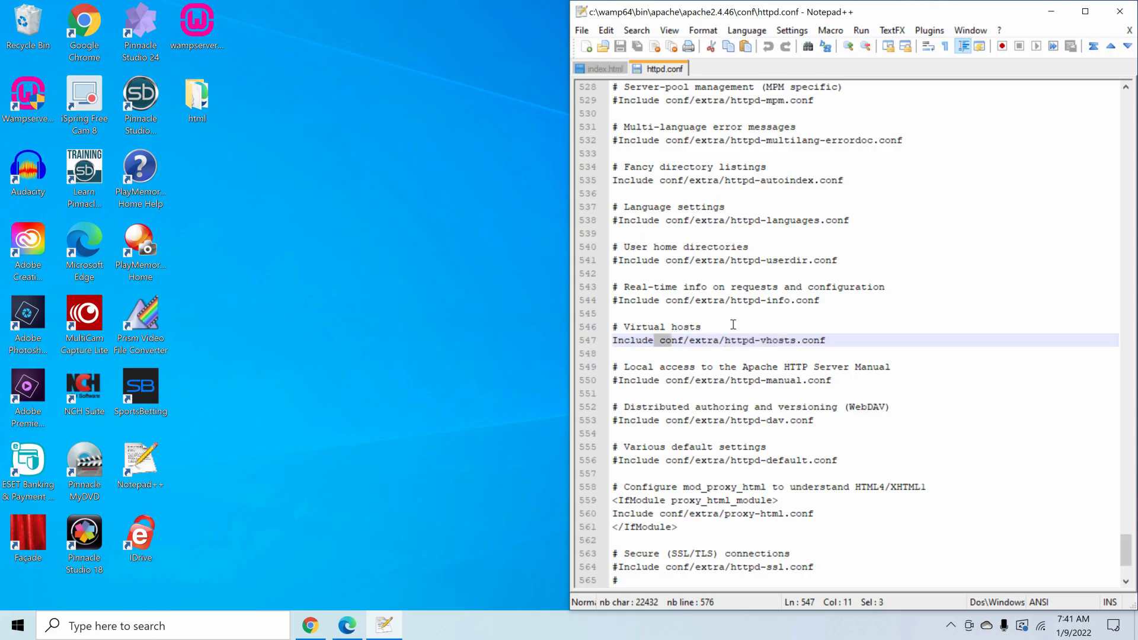
pyautogui.click(792, 326)
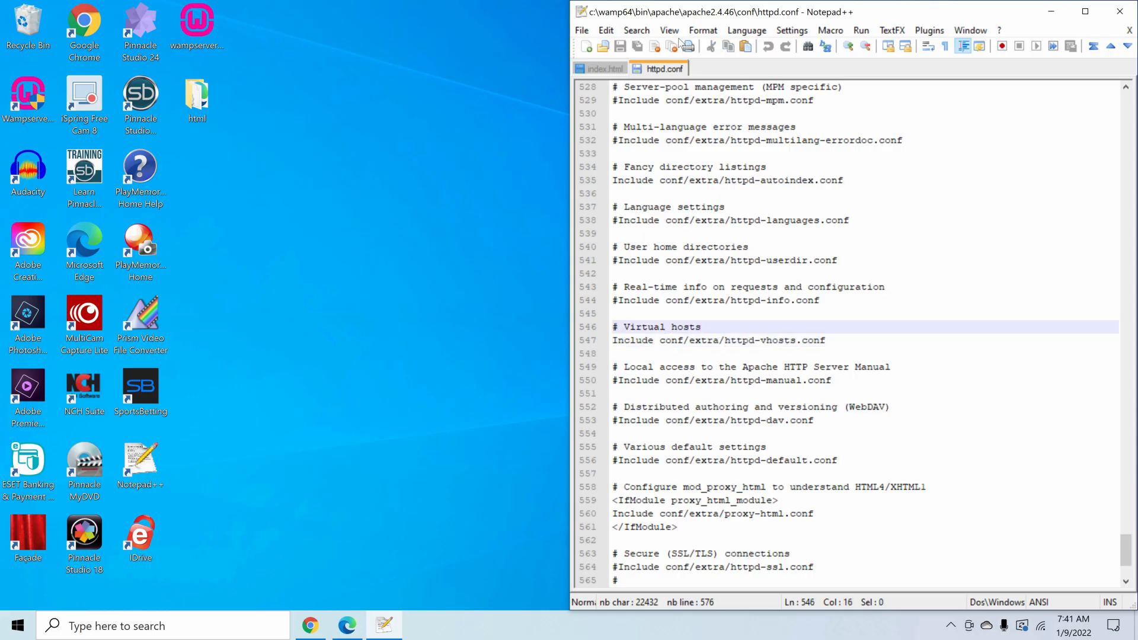
# - Search httpd.conf for x-httpd-php to locate the PHP AddType lines
pyautogui.click(637, 30)
pyautogui.click(592, 46)
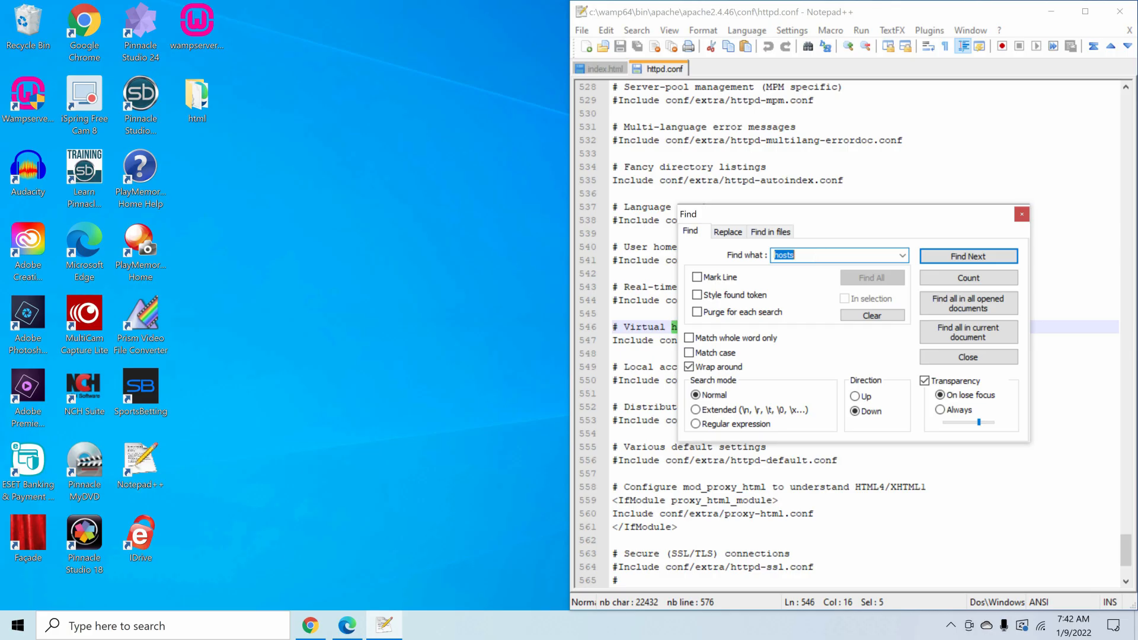
pyautogui.write('x-htt')
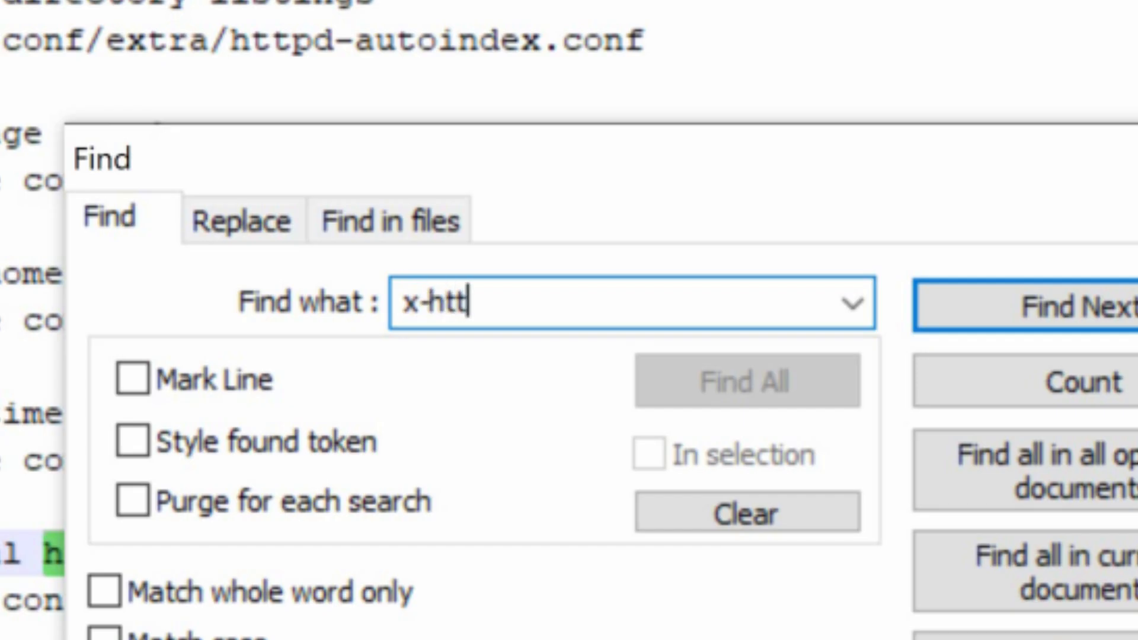
pyautogui.write('pd-php')
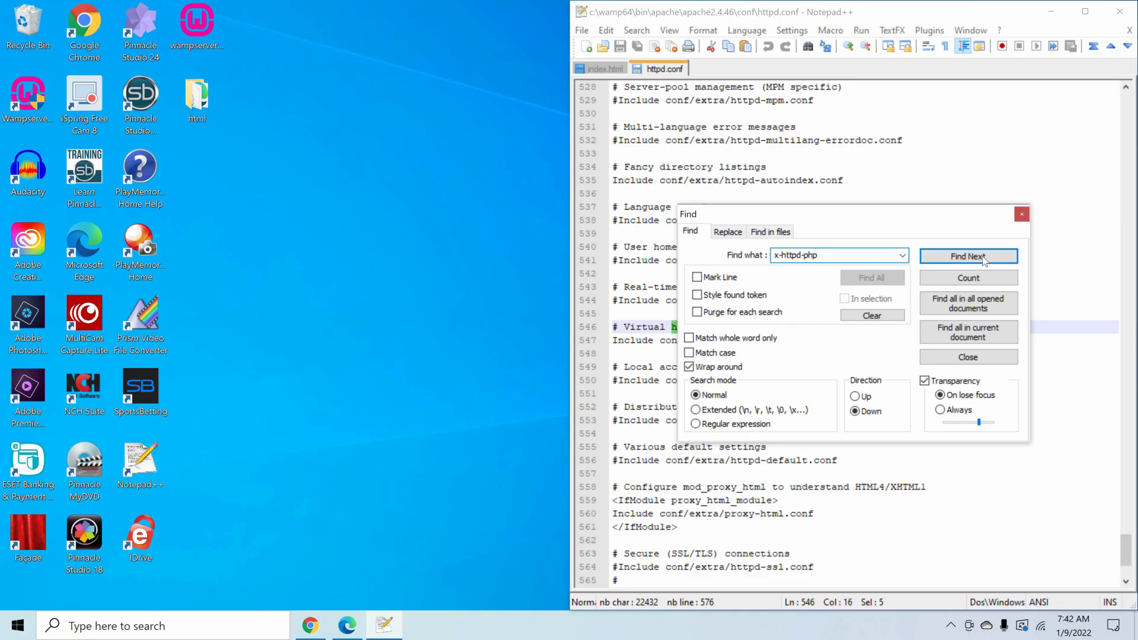
pyautogui.click(984, 259)
pyautogui.press('Escape')
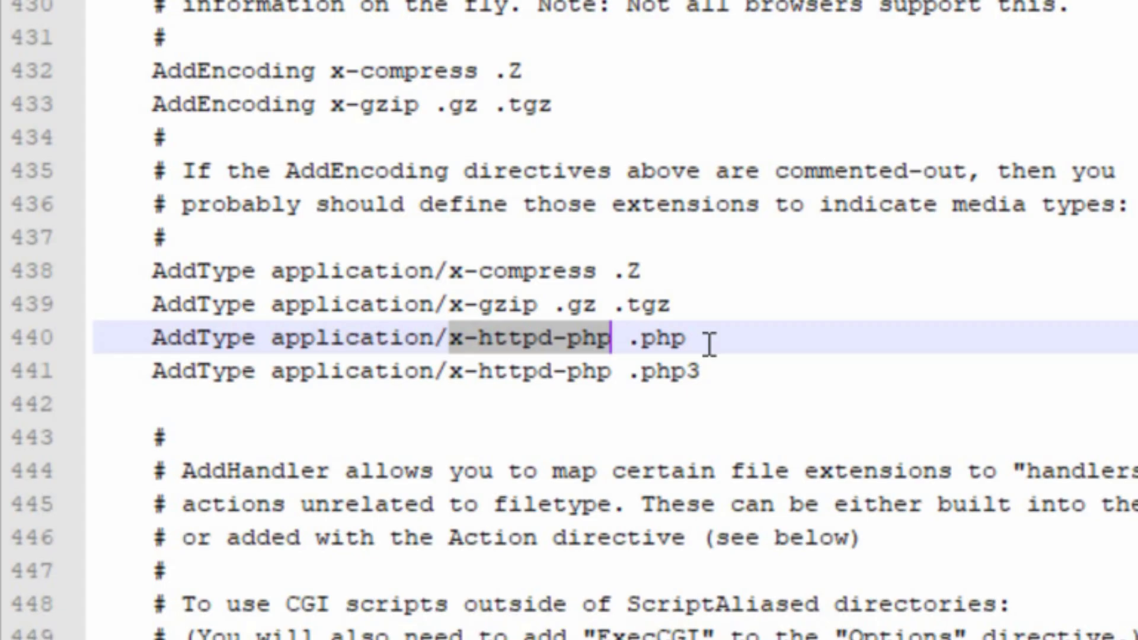
# - Append .html to the AddType application/x-httpd-php .php line and save httpd.conf
pyautogui.click(709, 343)
pyautogui.write('.html')
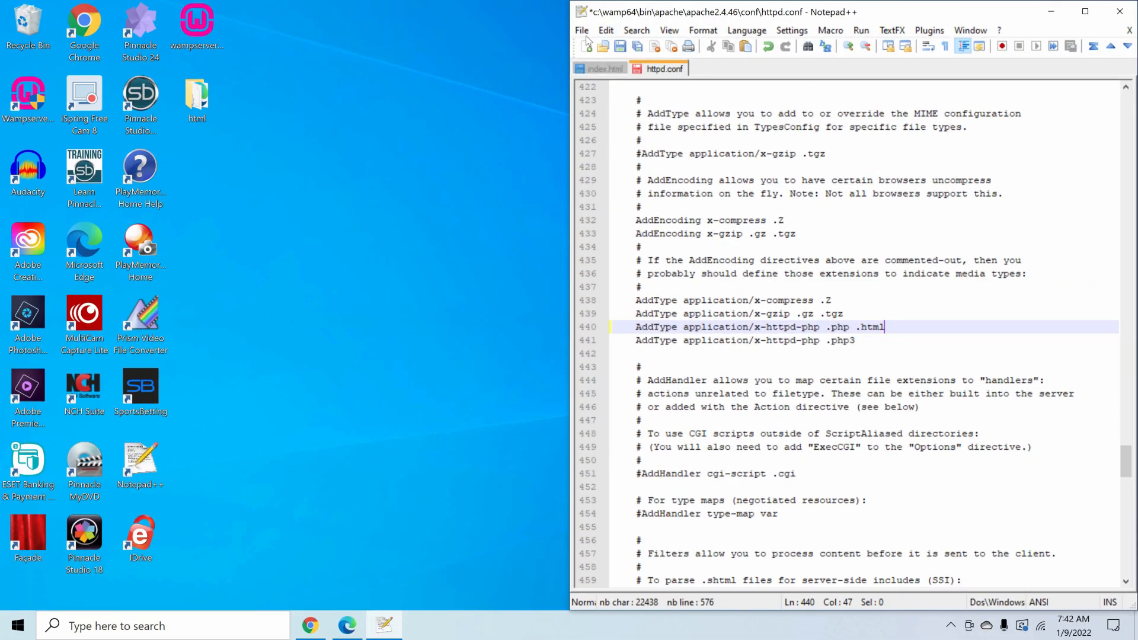
pyautogui.click(583, 31)
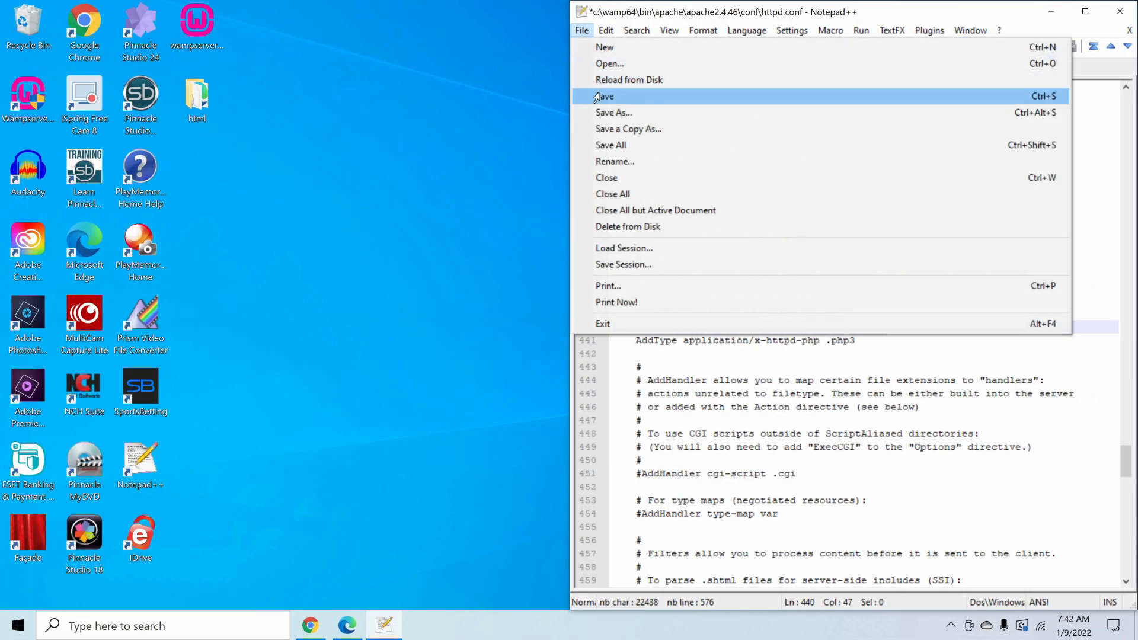
pyautogui.click(760, 96)
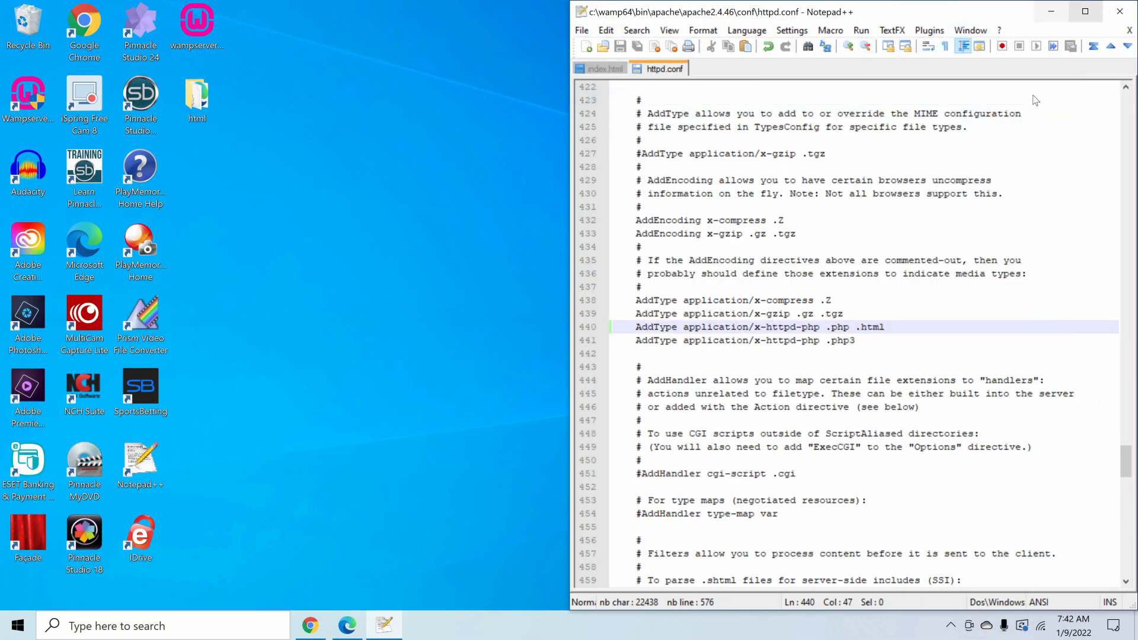
# - Close httpd.conf and open Apache's httpd-vhosts.conf file through WampServer
pyautogui.hotkey('alt', 'F4')
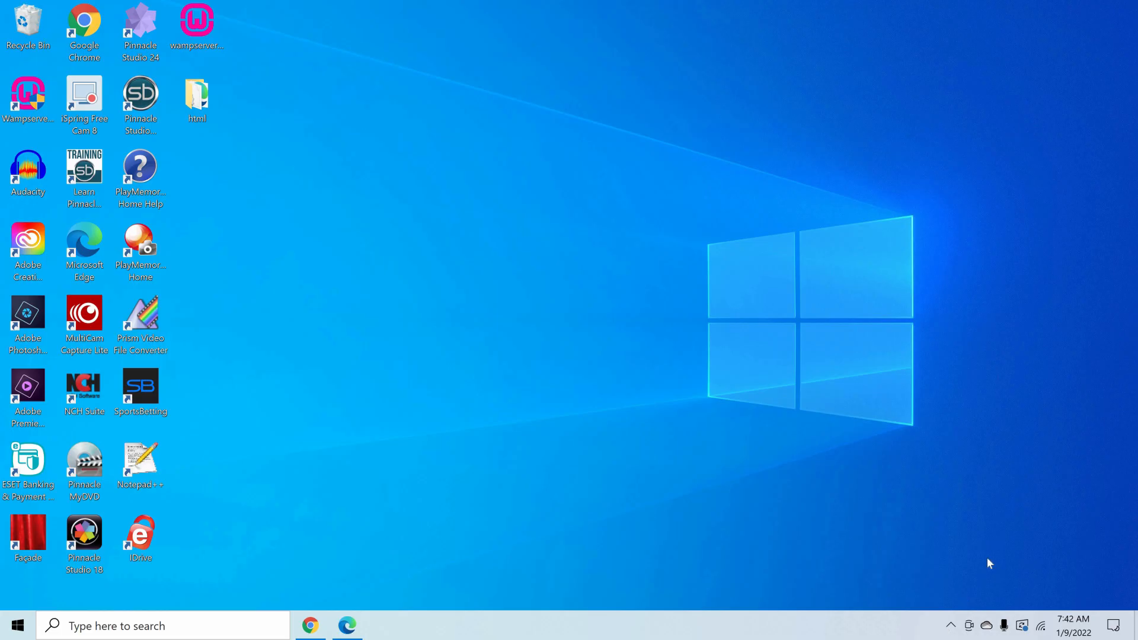
pyautogui.click(951, 625)
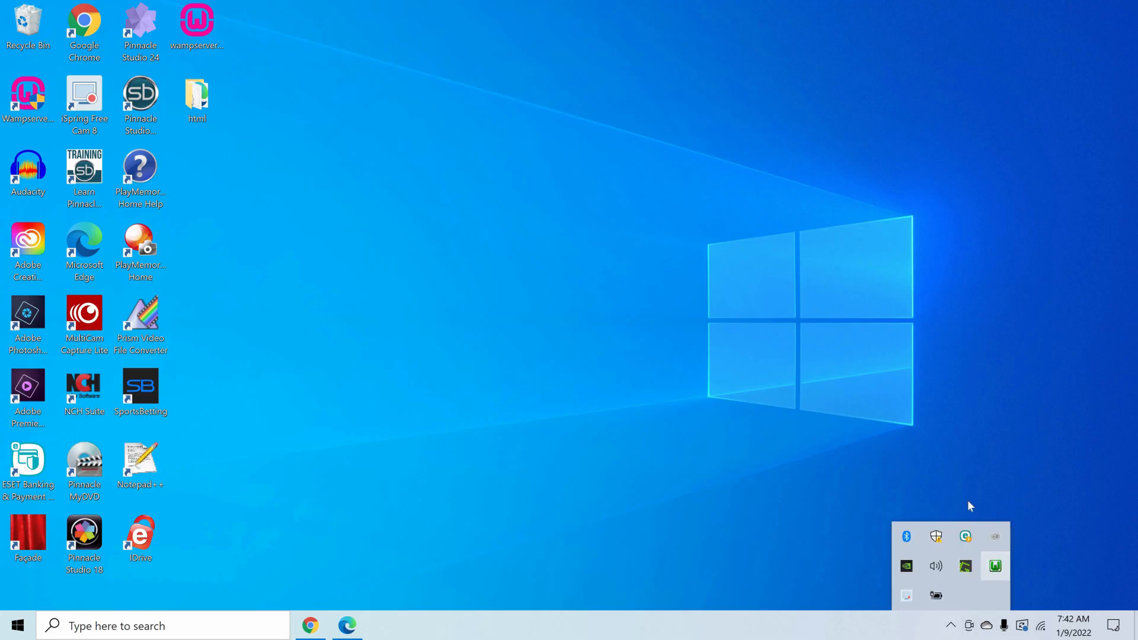
pyautogui.click(995, 566)
pyautogui.moveTo(1025, 449)
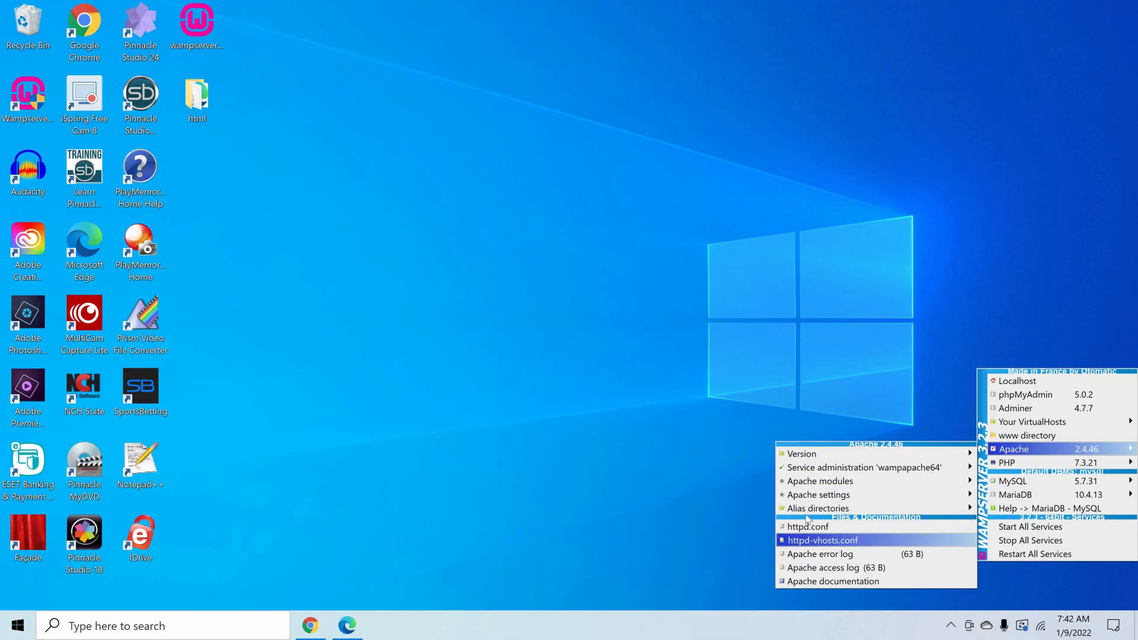
pyautogui.click(823, 540)
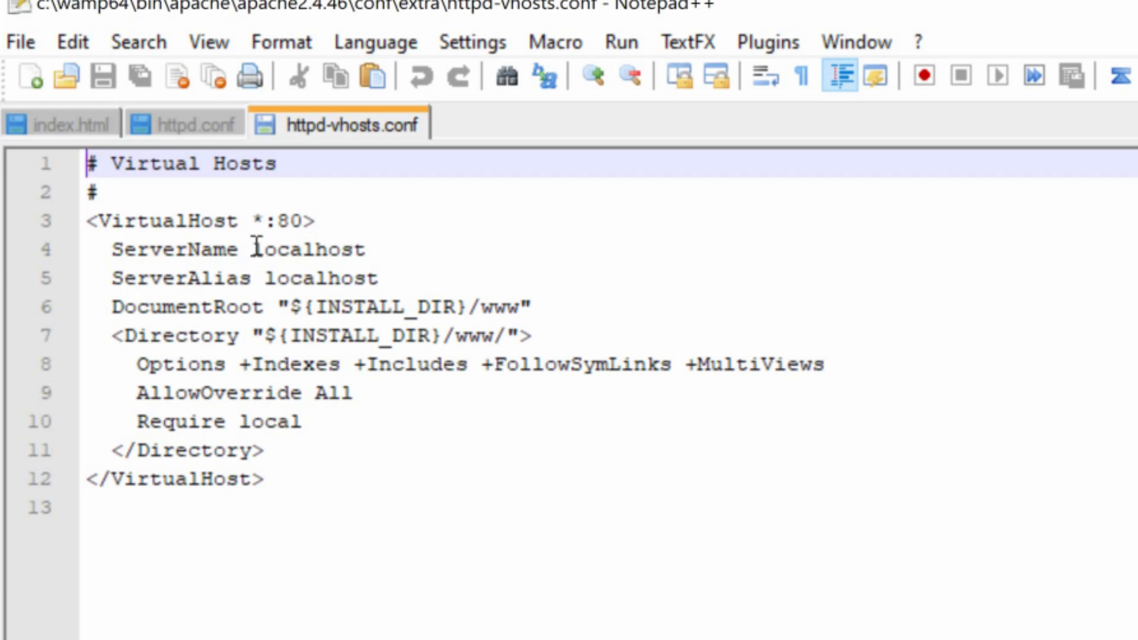
# - Replace localhost with wampPHPwebsite as the ServerName of the *:80 virtual host
pyautogui.doubleClick(364, 250)
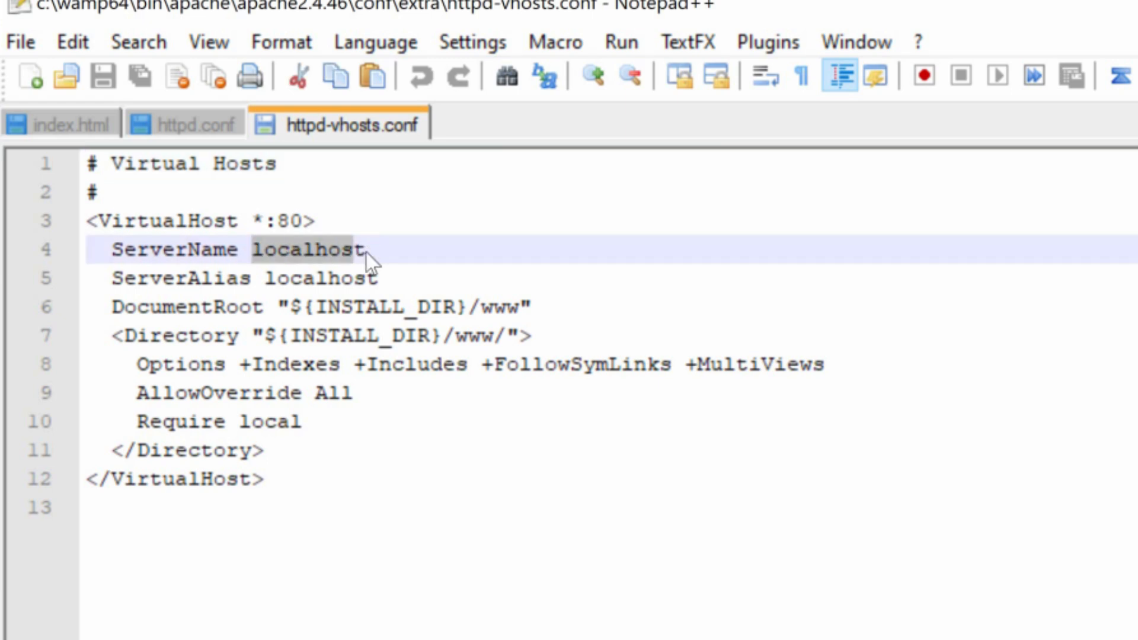
pyautogui.write('wamp')
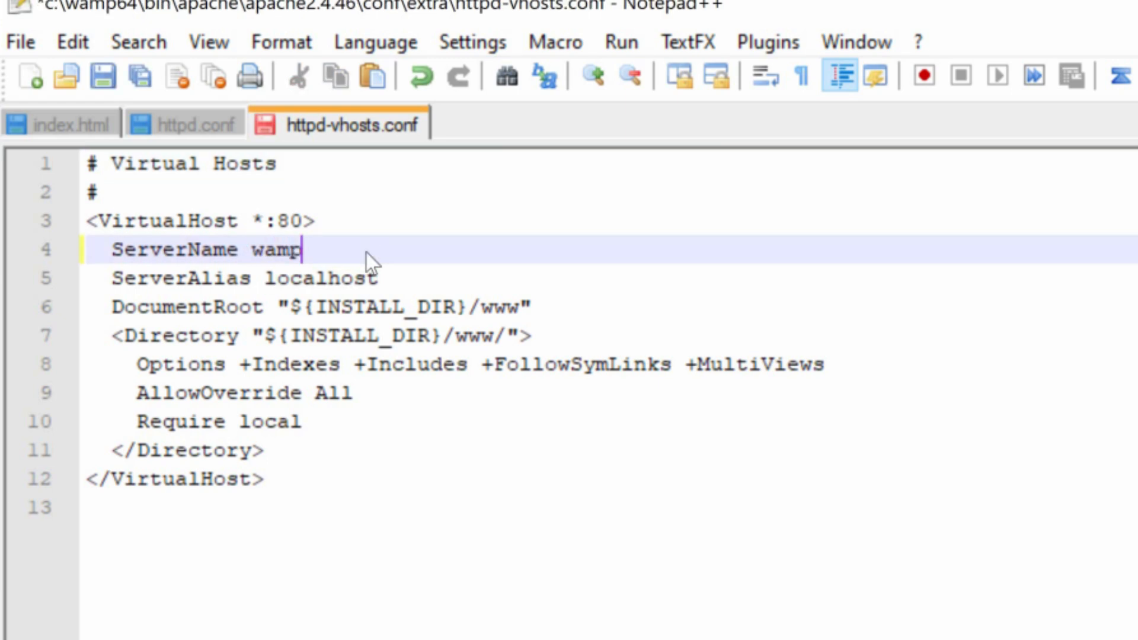
pyautogui.write('PHPwebsite')
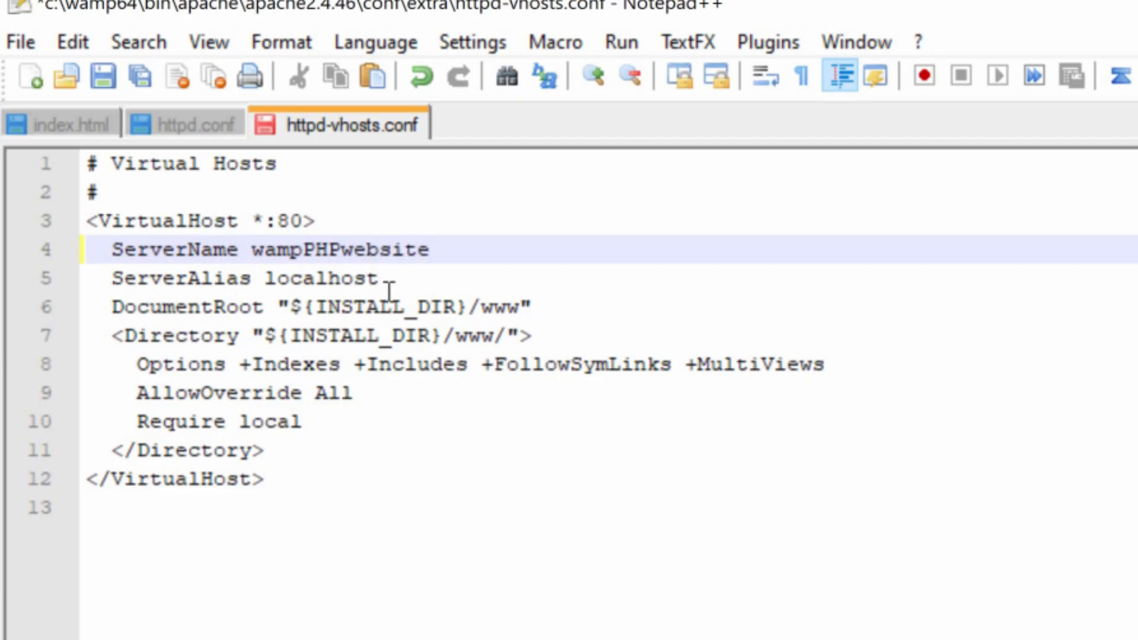
# - Set the ServerAlias of the virtual host to wampPHPwebsite
pyautogui.doubleClick(271, 278)
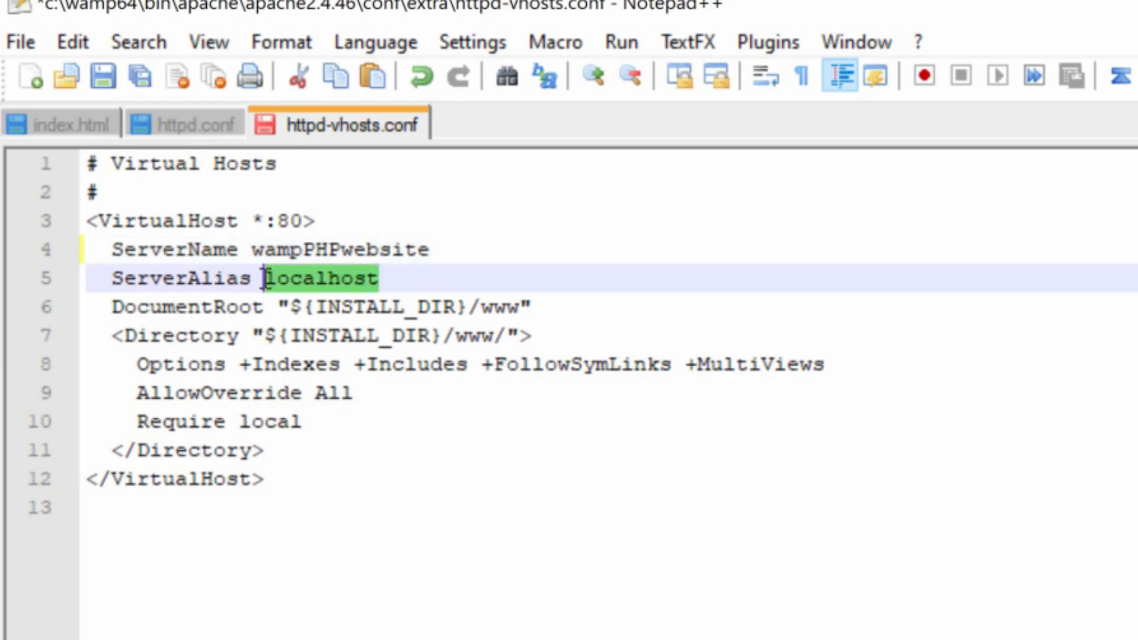
pyautogui.write('wampP')
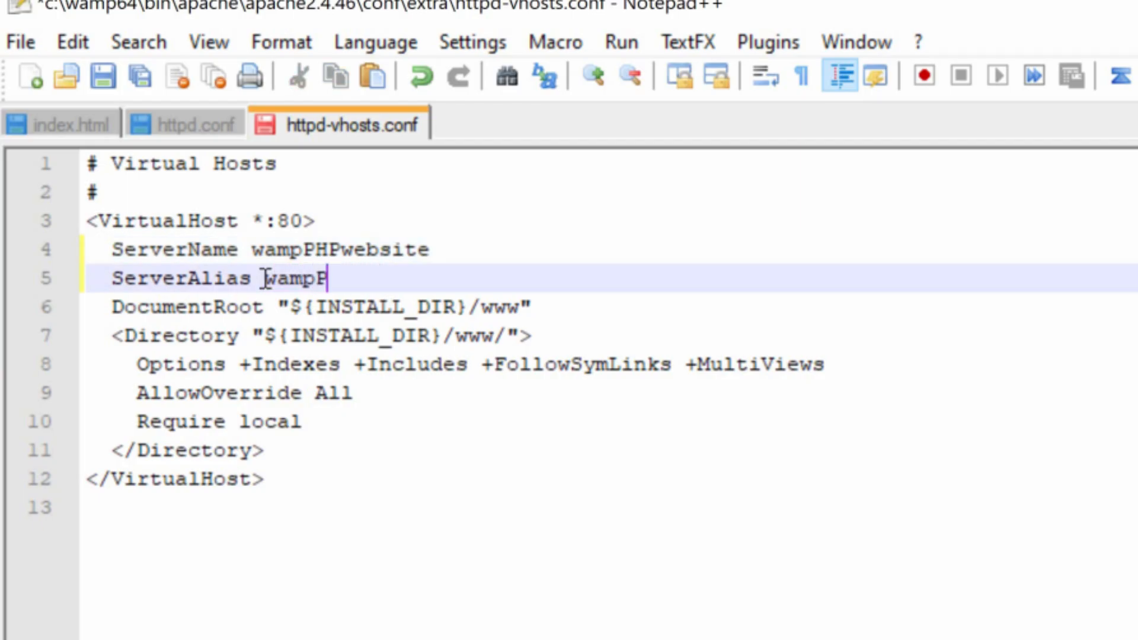
pyautogui.write('HPwebsite')
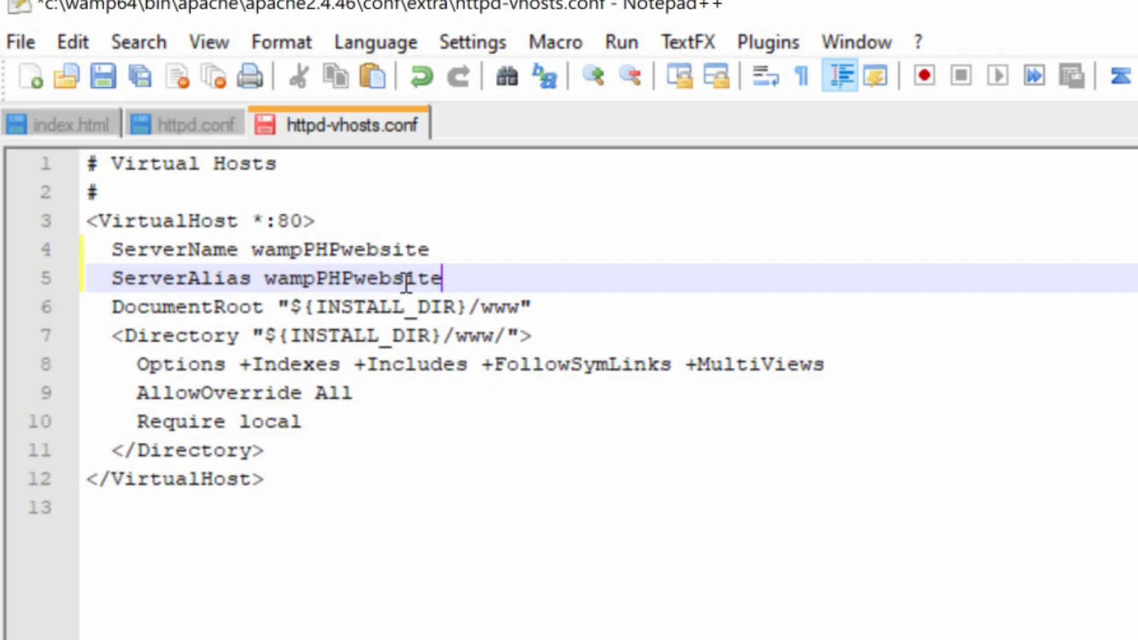
# - Replace the DocumentRoot path of the virtual host with C:/wamp64/www/html, keeping the quotation marks
pyautogui.moveTo(293, 310); pyautogui.dragTo(523, 305)
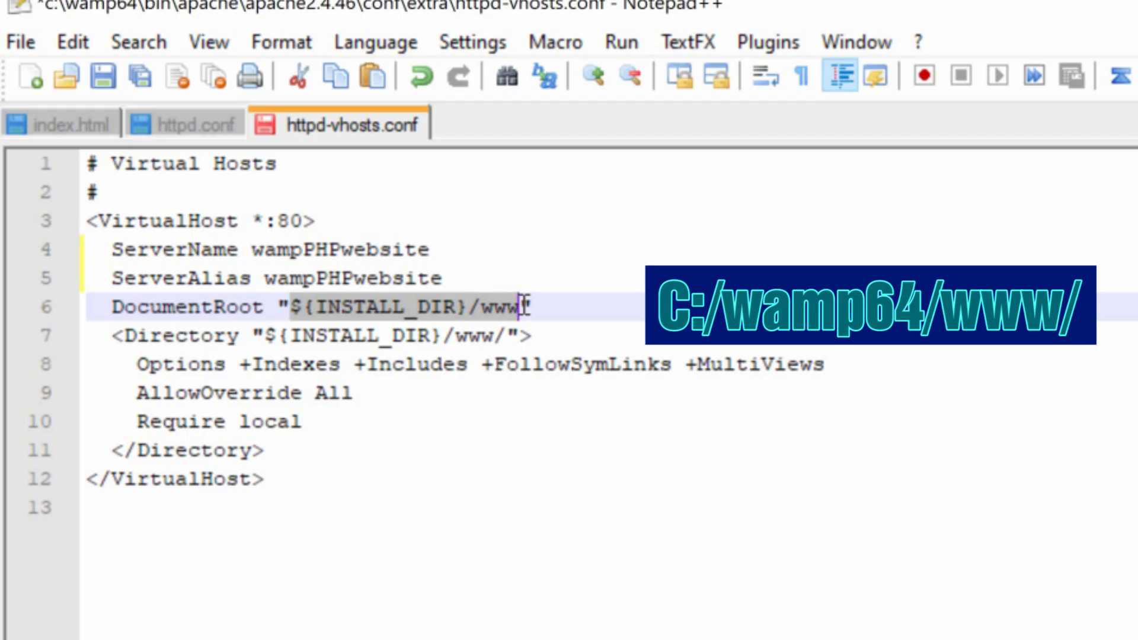
pyautogui.write('C:/wamp64/www')
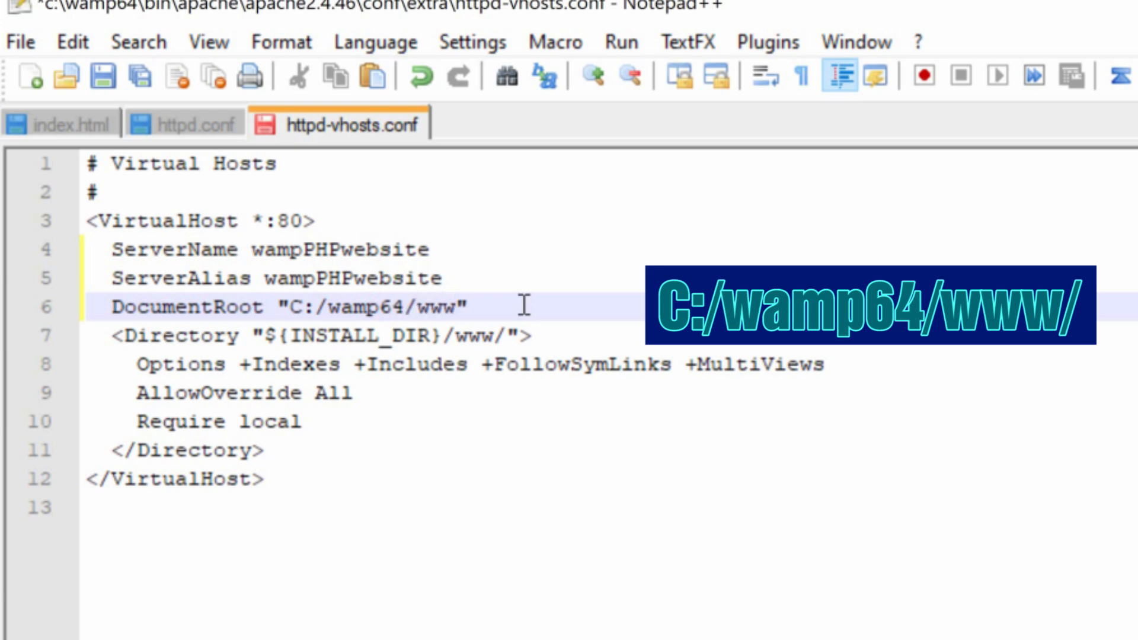
pyautogui.write('/')
pyautogui.write('html')
# - Change the path in the opening Directory tag to C:/wamp64/www/html
pyautogui.doubleClick(270, 339)
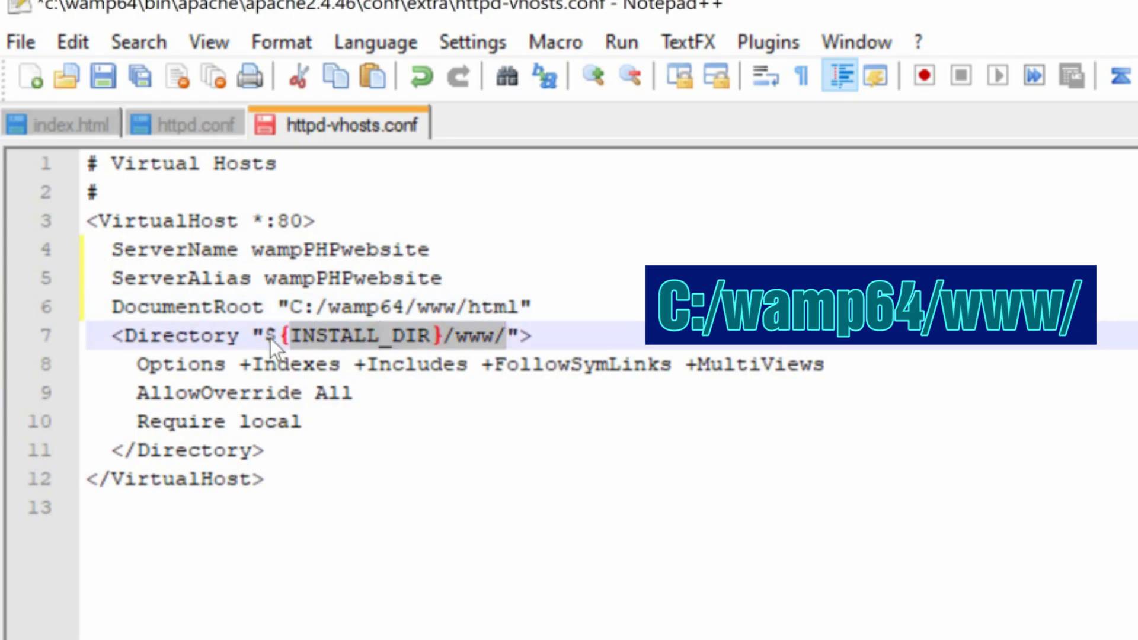
pyautogui.write('C:?')
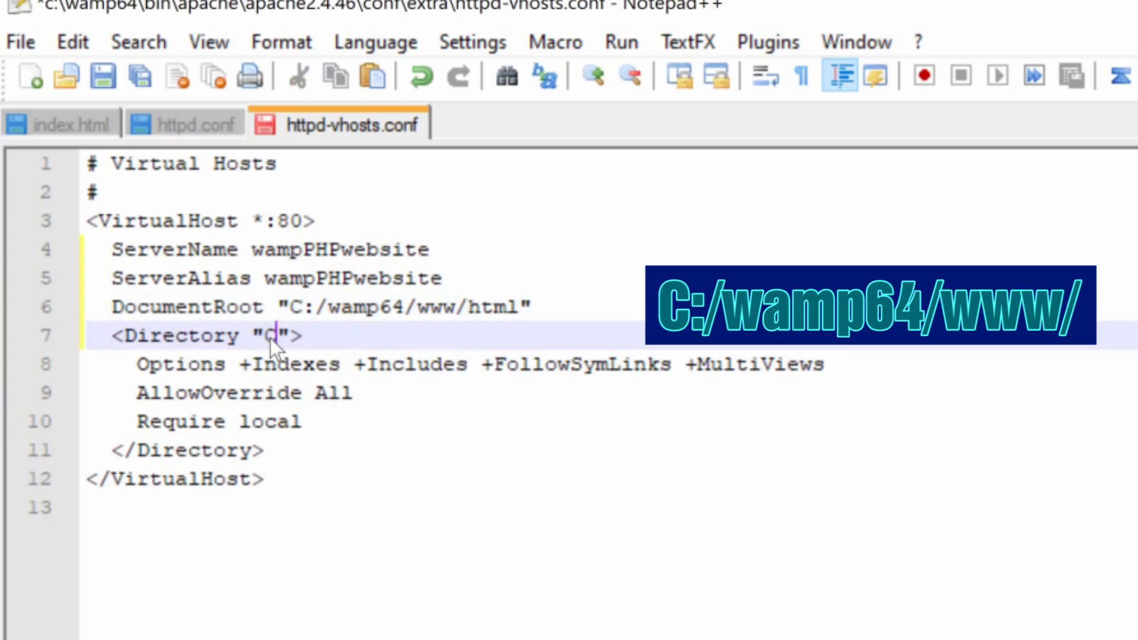
pyautogui.press('BackSpace')
pyautogui.write('/w')
pyautogui.write('amp64')
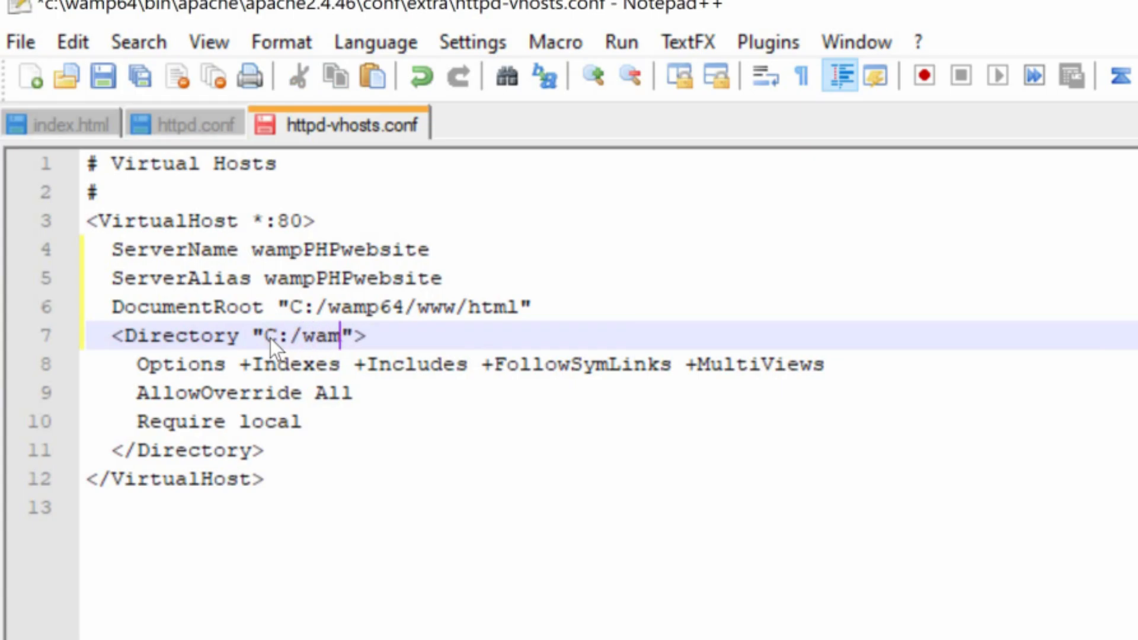
pyautogui.write('/www/h')
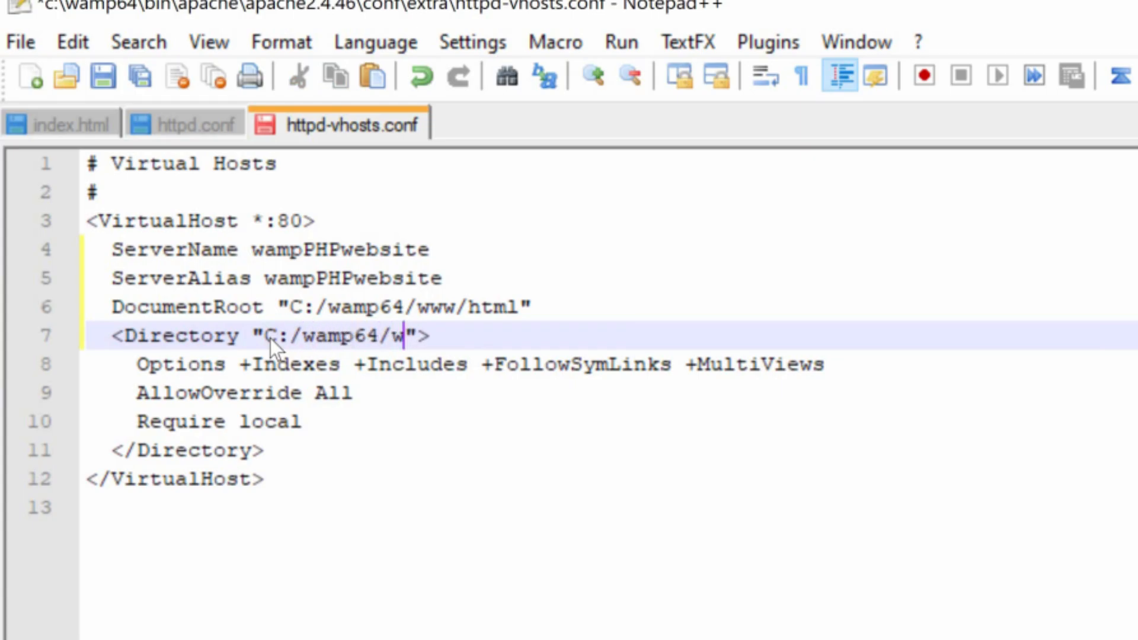
pyautogui.write('tml')
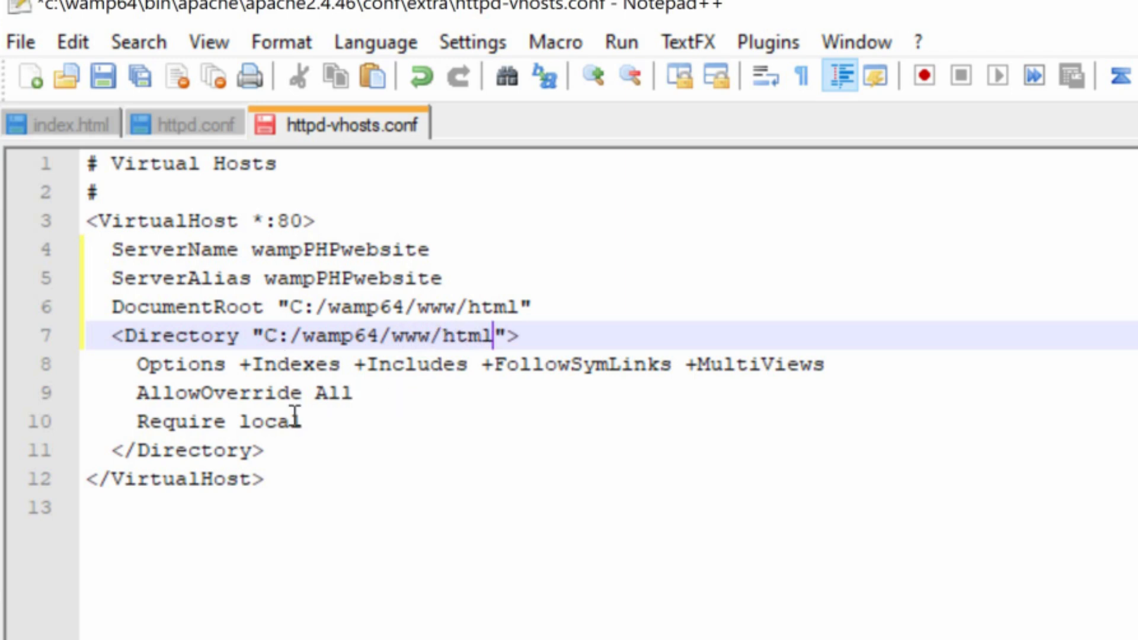
# - Replace the Options, AllowOverride and Require lines in the Directory block with the two lines "Order allow,deny" and "Allow from all"
pyautogui.press('Down')
pyautogui.press('Down')
pyautogui.press('Down')
pyautogui.keyDown('shift'); pyautogui.click(134, 364); pyautogui.keyUp('shift')
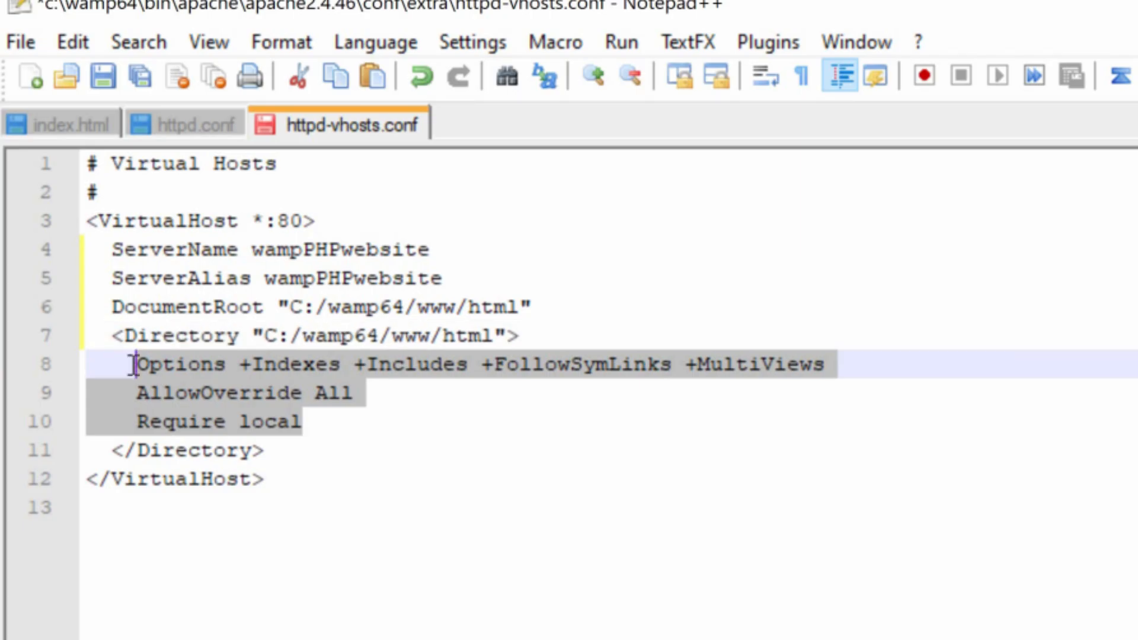
pyautogui.write('Order allow,deny')
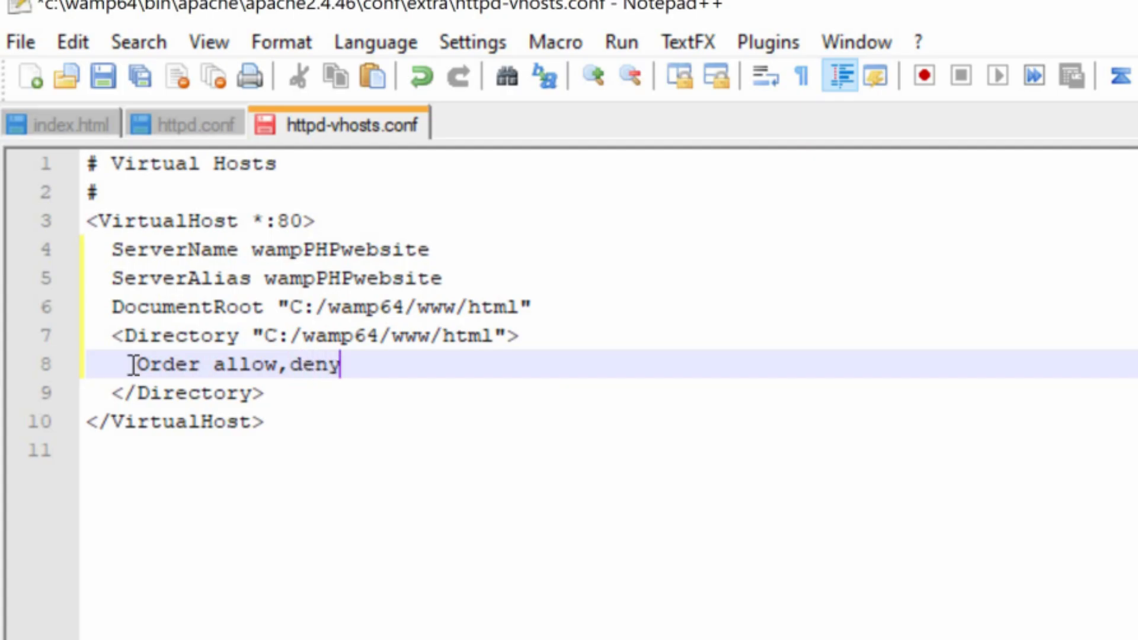
pyautogui.press('Return')
pyautogui.write('Allow fro')
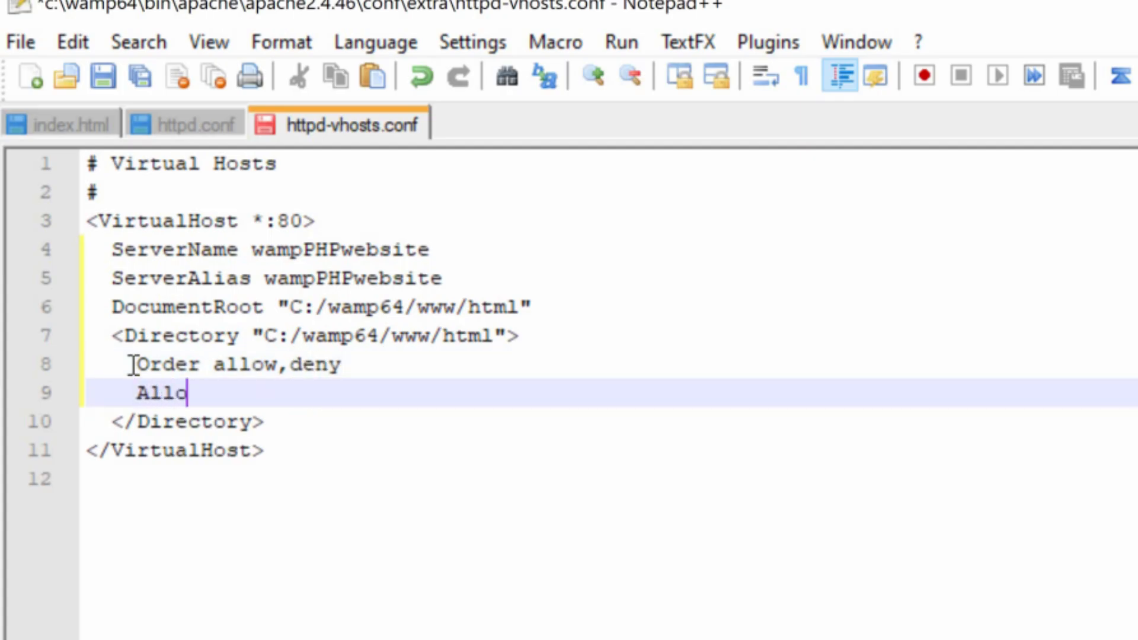
pyautogui.write('m all')
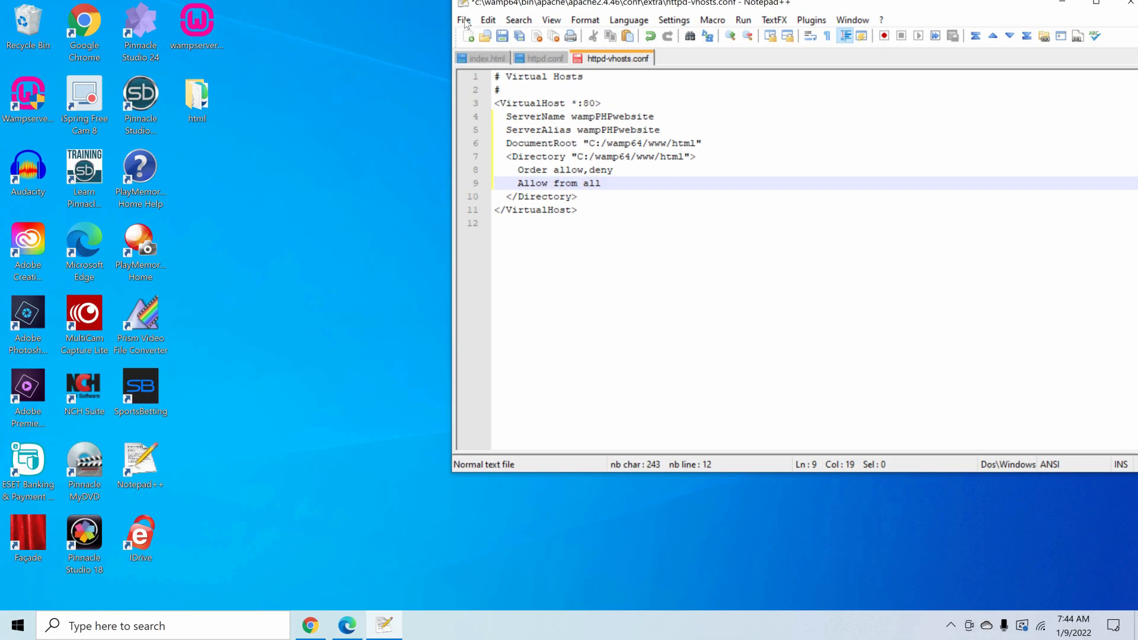
# - Save httpd-vhosts.conf and close the text editor
pyautogui.click(464, 20)
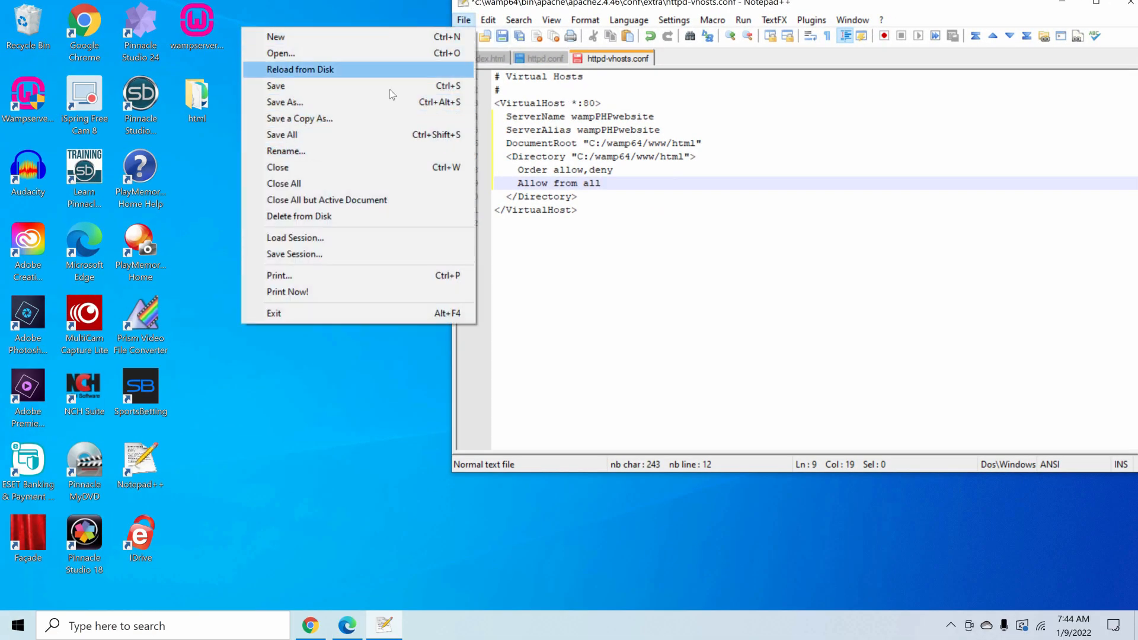
pyautogui.click(390, 86)
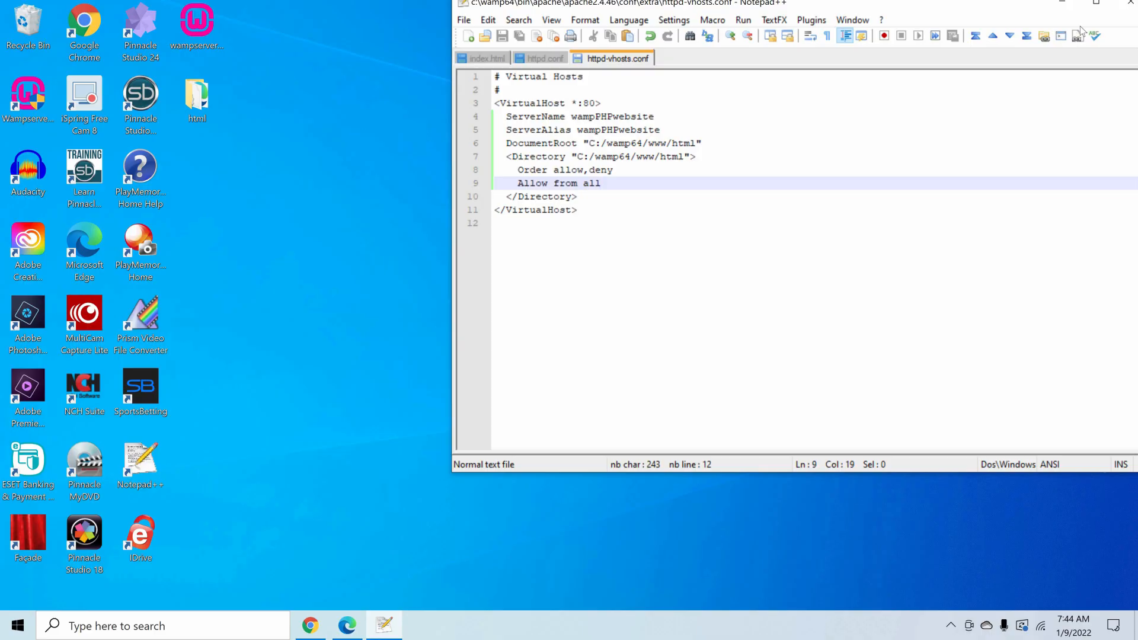
pyautogui.click(1129, 3)
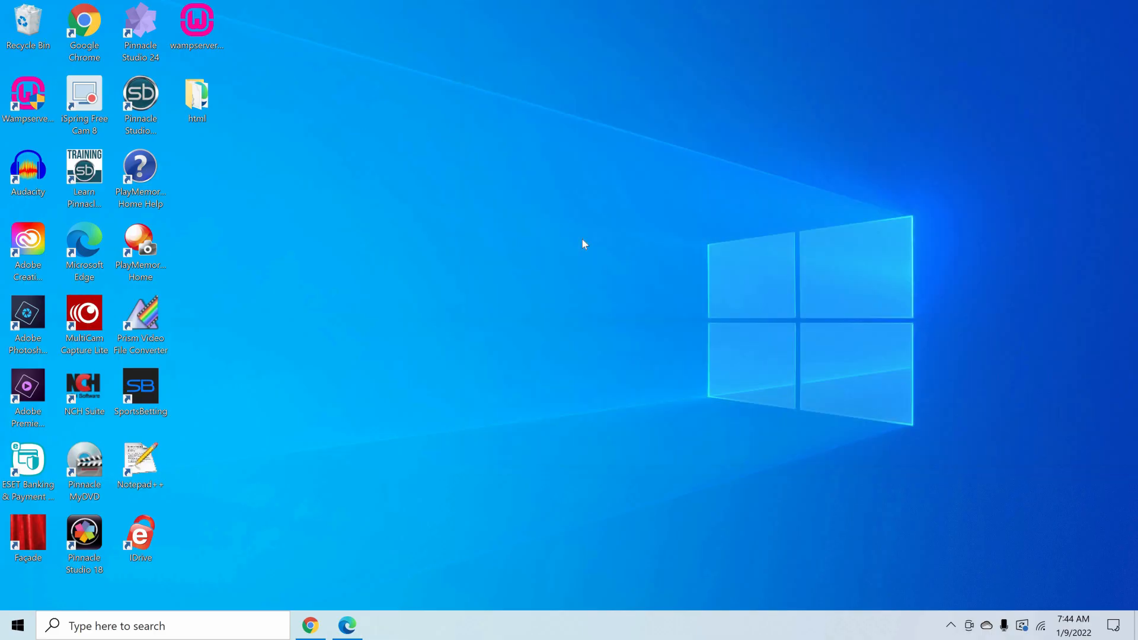
# - Move the html folder from the desktop into C:\wamp64\www using File Explorer, and close the window
pyautogui.press('super+e')
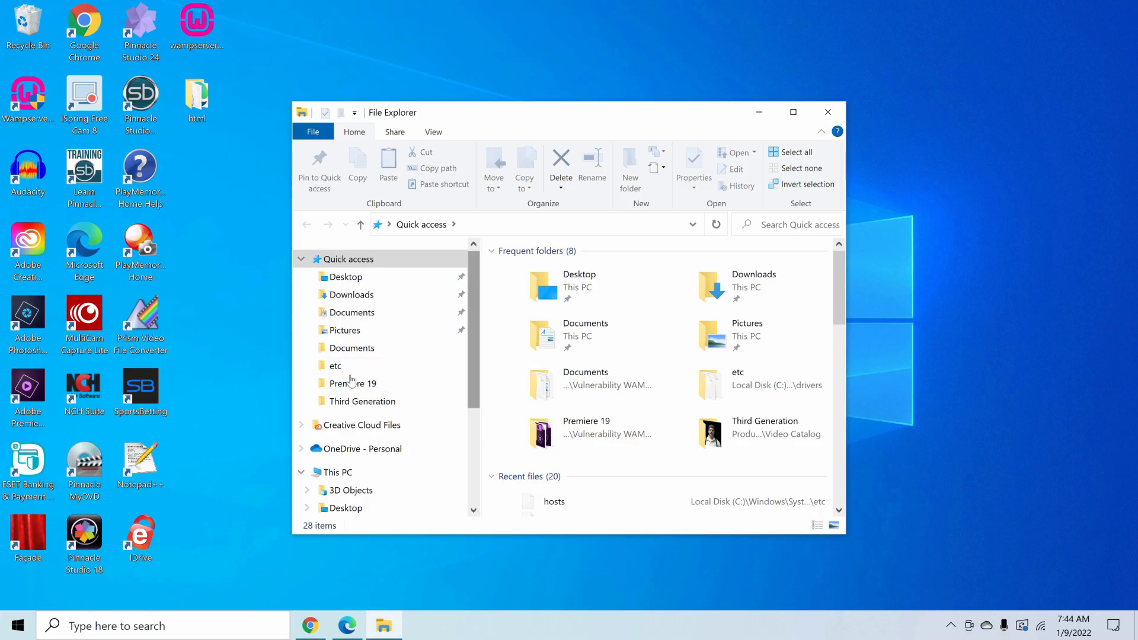
pyautogui.click(301, 472)
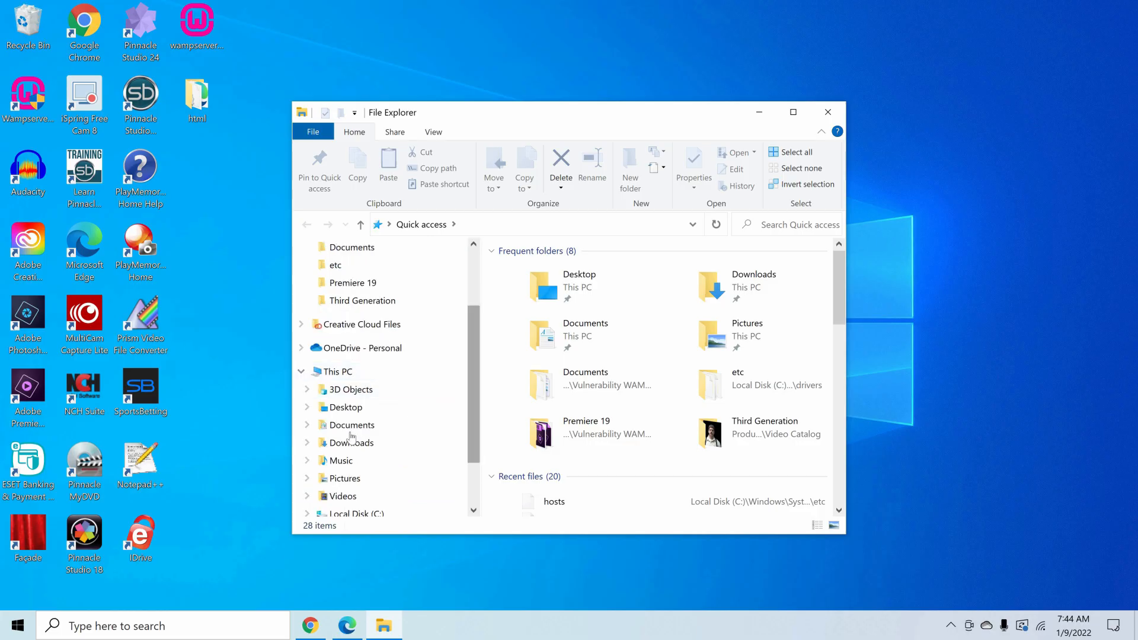
pyautogui.scroll(-1, 415, 409)
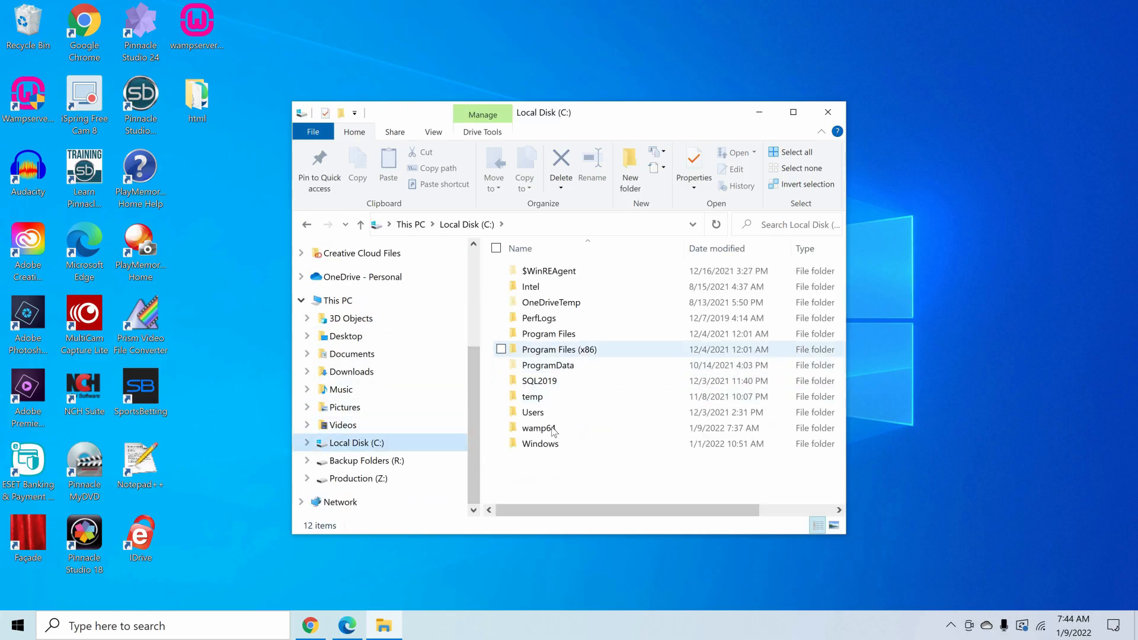
pyautogui.doubleClick(546, 427)
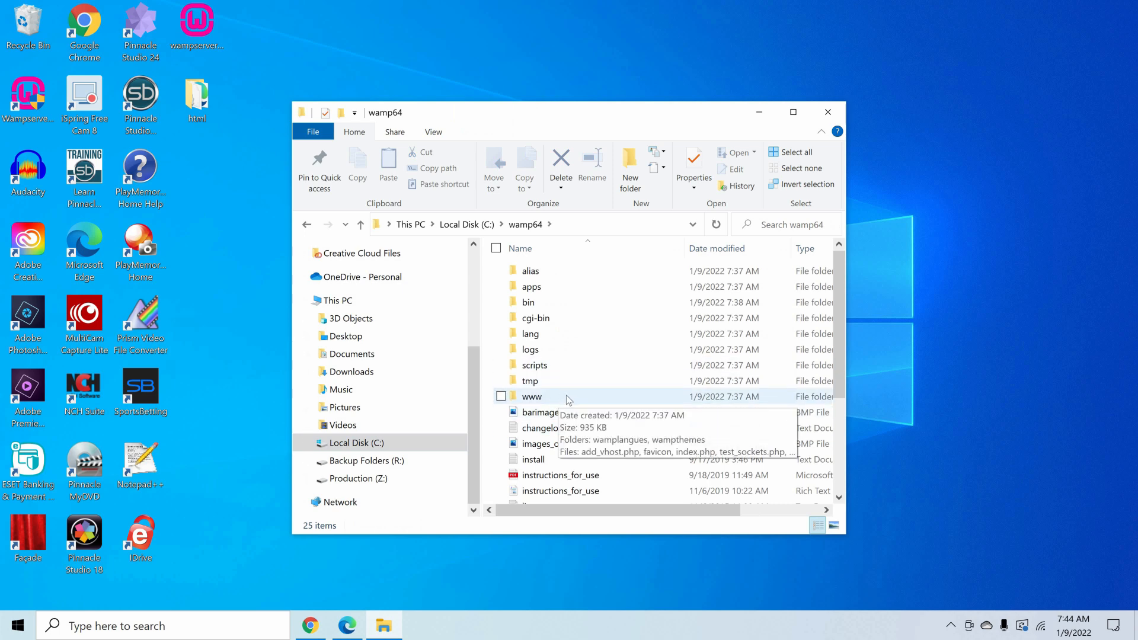
pyautogui.doubleClick(567, 395)
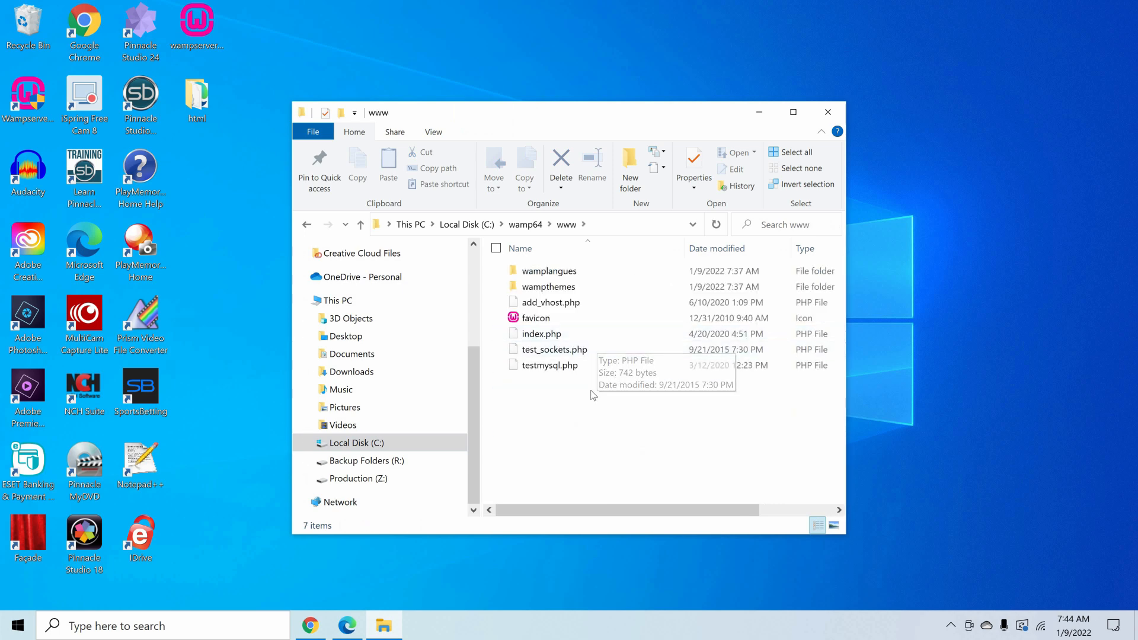
pyautogui.click(195, 106)
pyautogui.moveTo(608, 421); pyautogui.dragTo(605, 413)
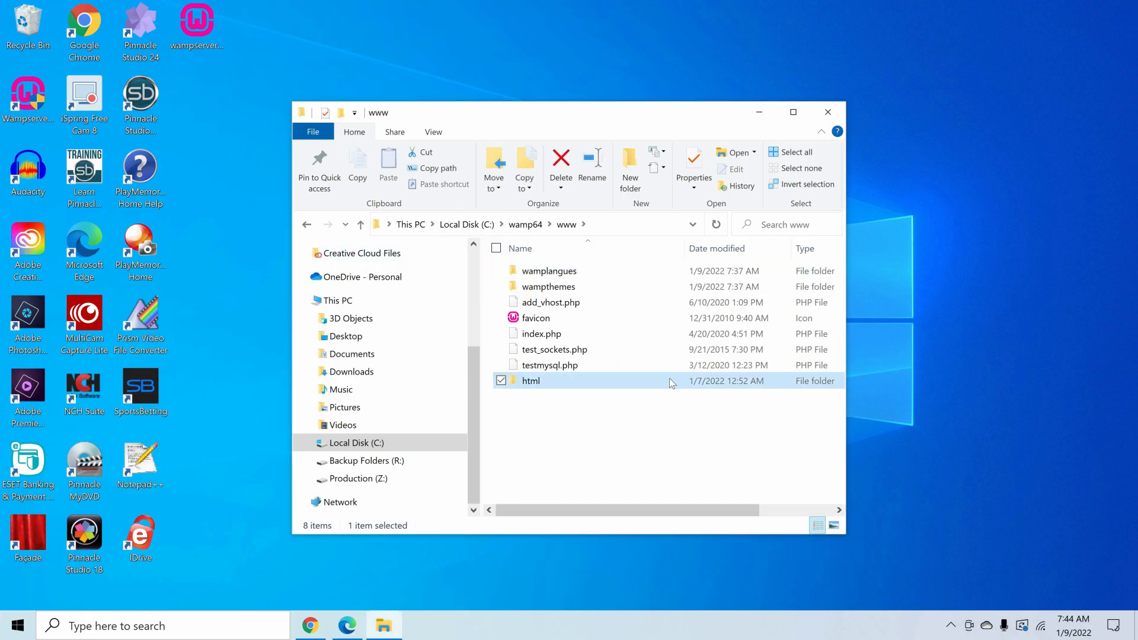
pyautogui.click(830, 112)
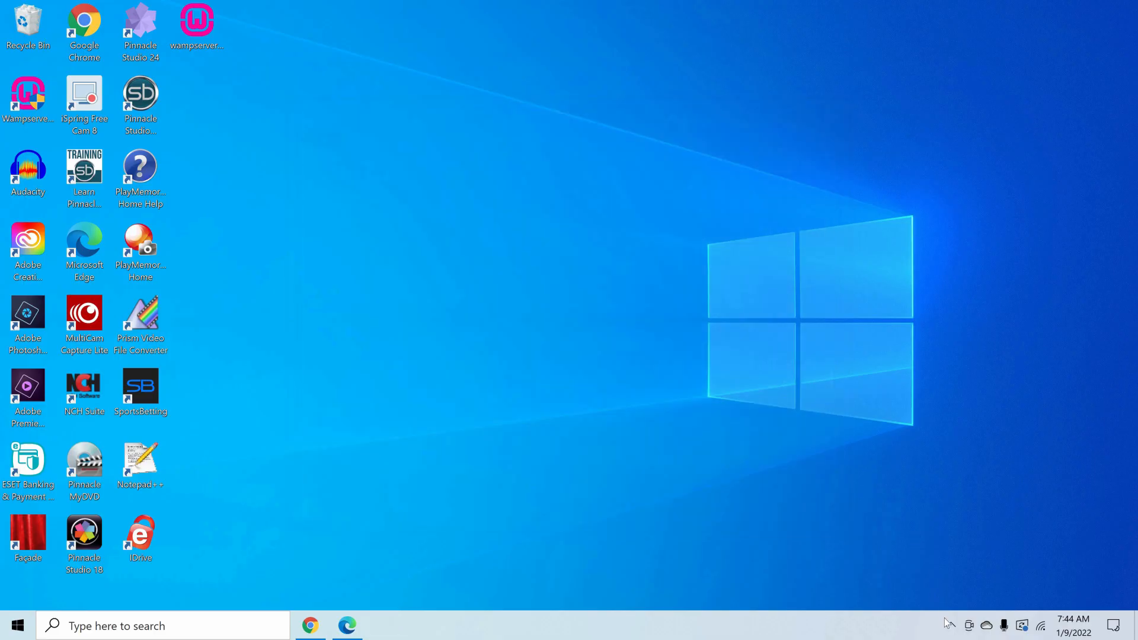
# - Refresh WampServer from its notification area icon and check the icon's status
pyautogui.click(950, 625)
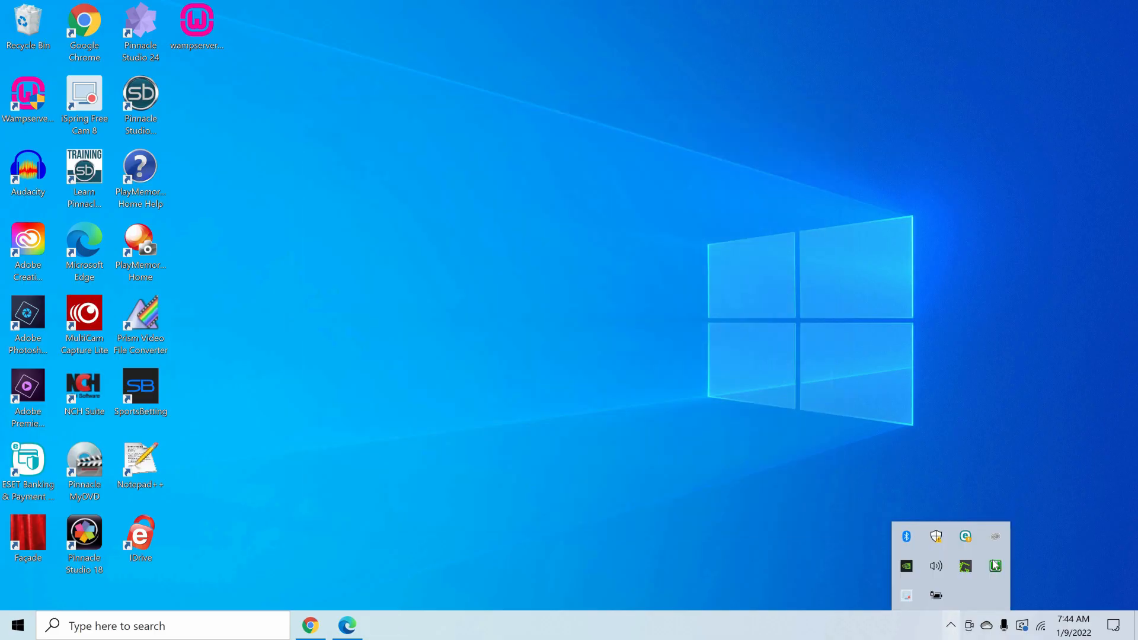
pyautogui.rightClick(995, 564)
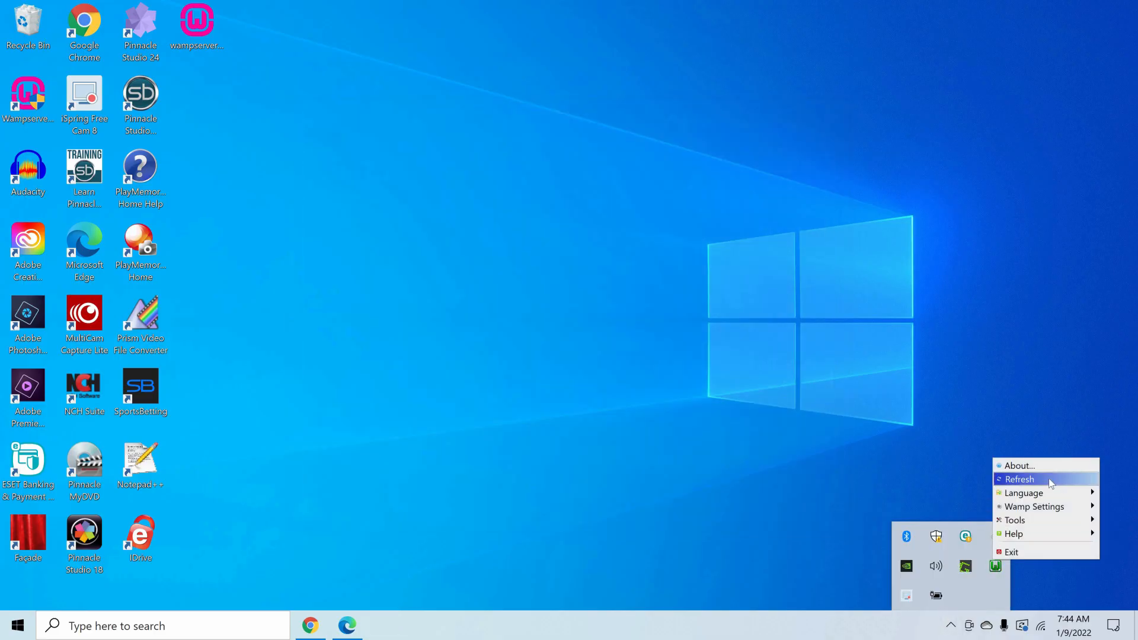
pyautogui.click(935, 491)
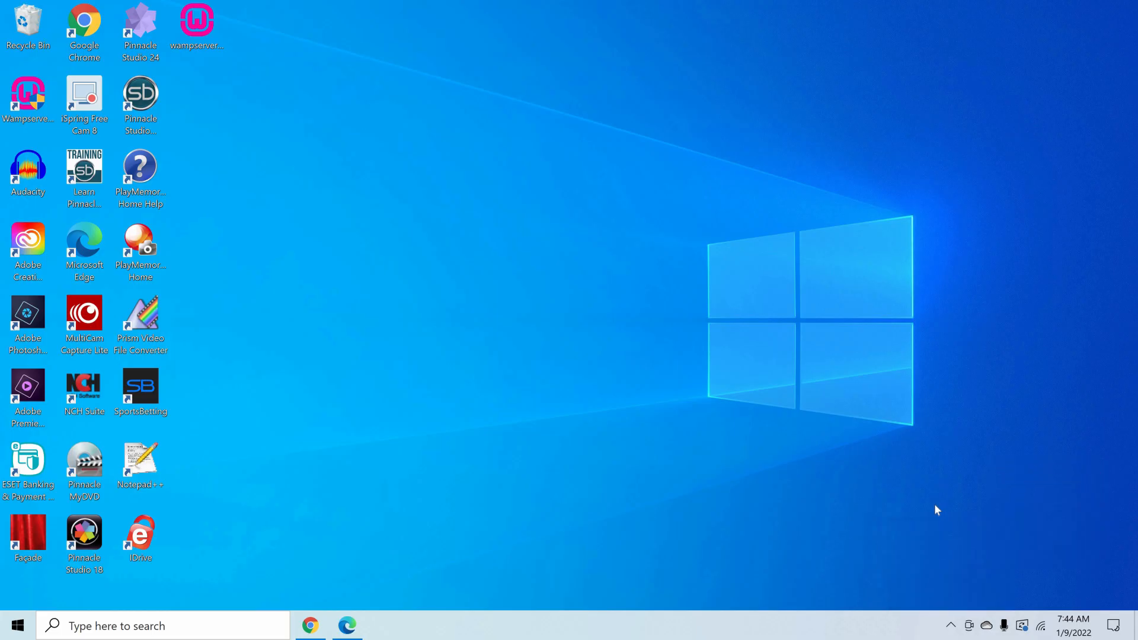
pyautogui.click(951, 625)
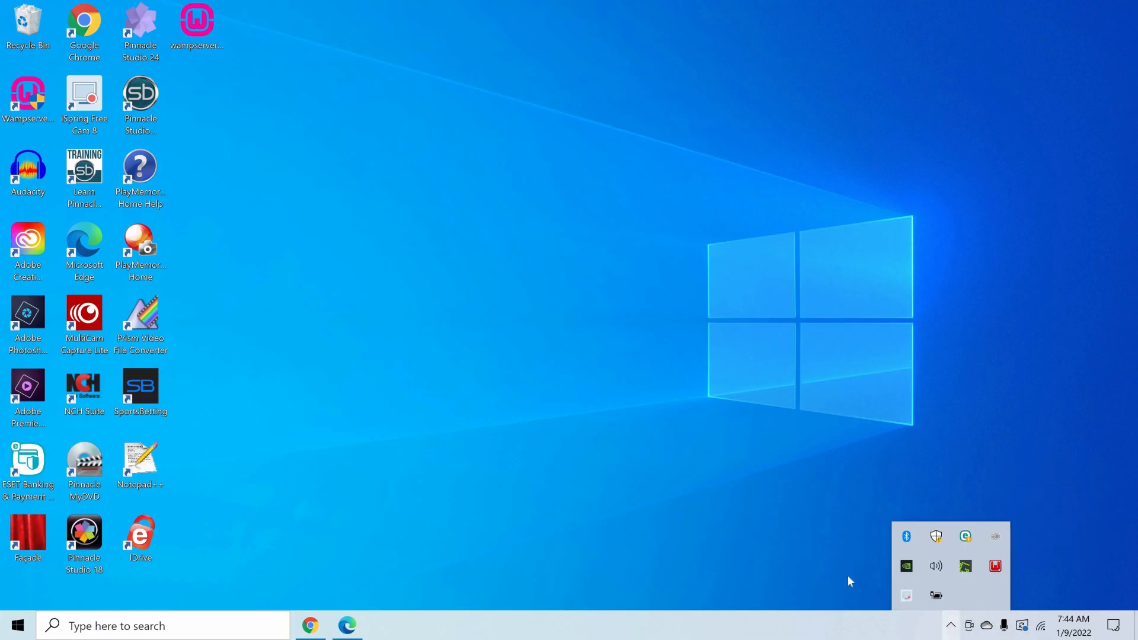
# - Bring up the Edge window with the local PHP example page and open the wampPHPwebsite virtual host from WampServer
pyautogui.click(783, 539)
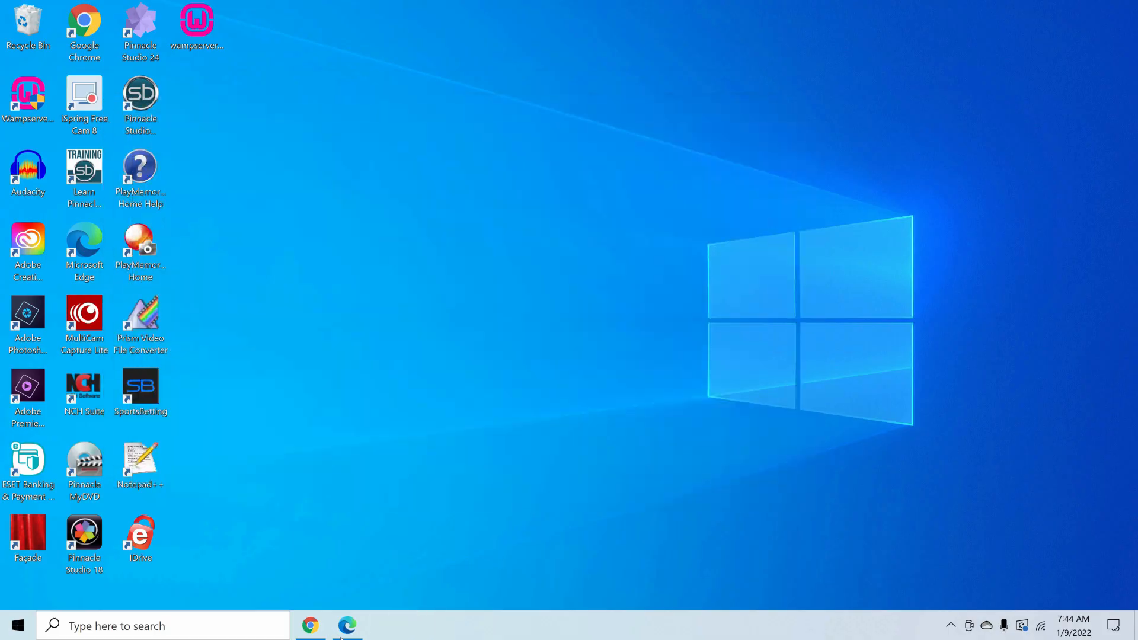
pyautogui.click(342, 636)
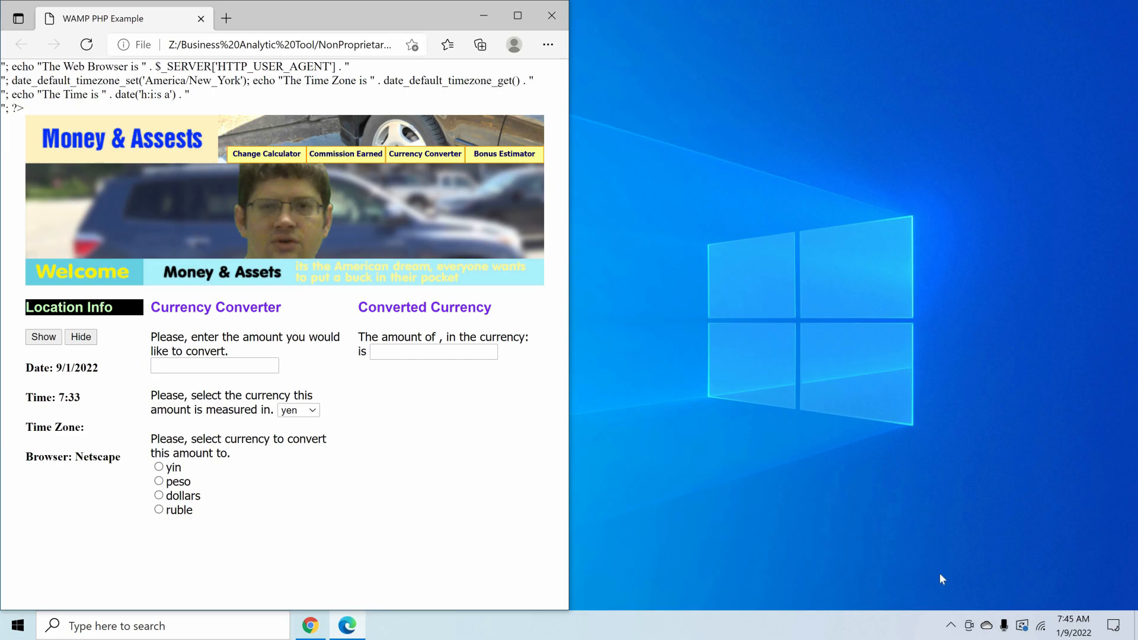
pyautogui.click(951, 626)
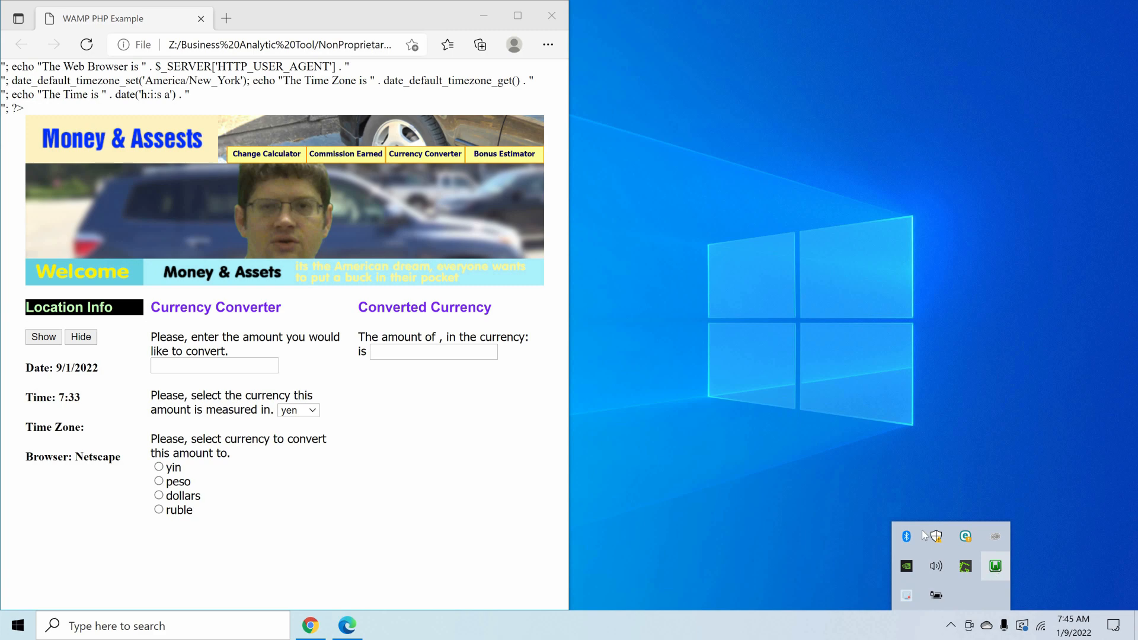
pyautogui.click(996, 566)
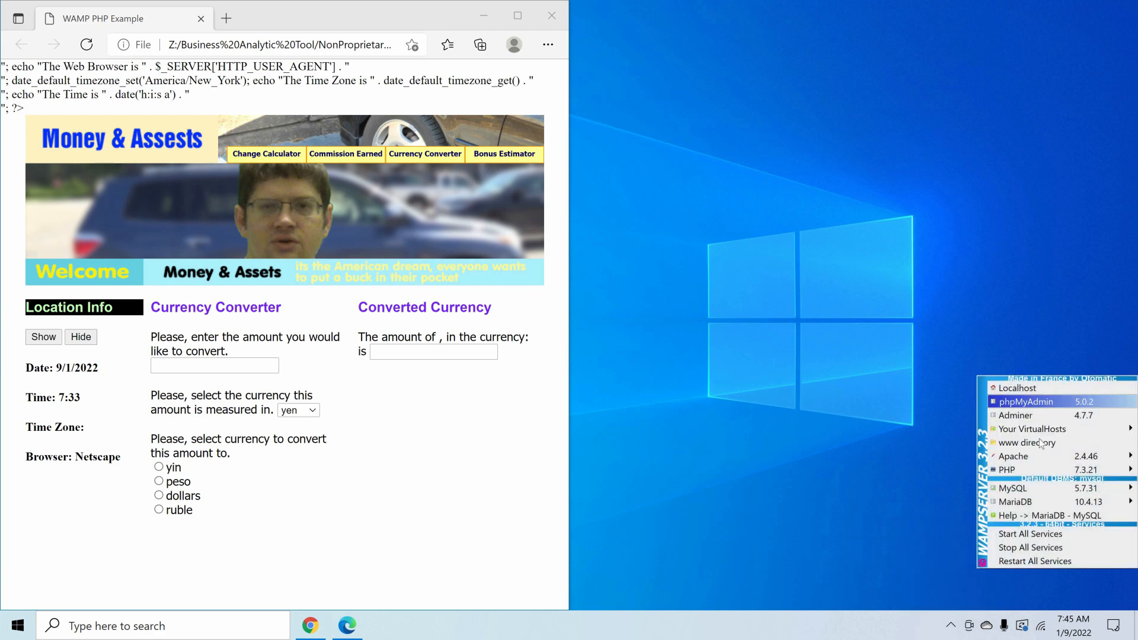
pyautogui.moveTo(1056, 429)
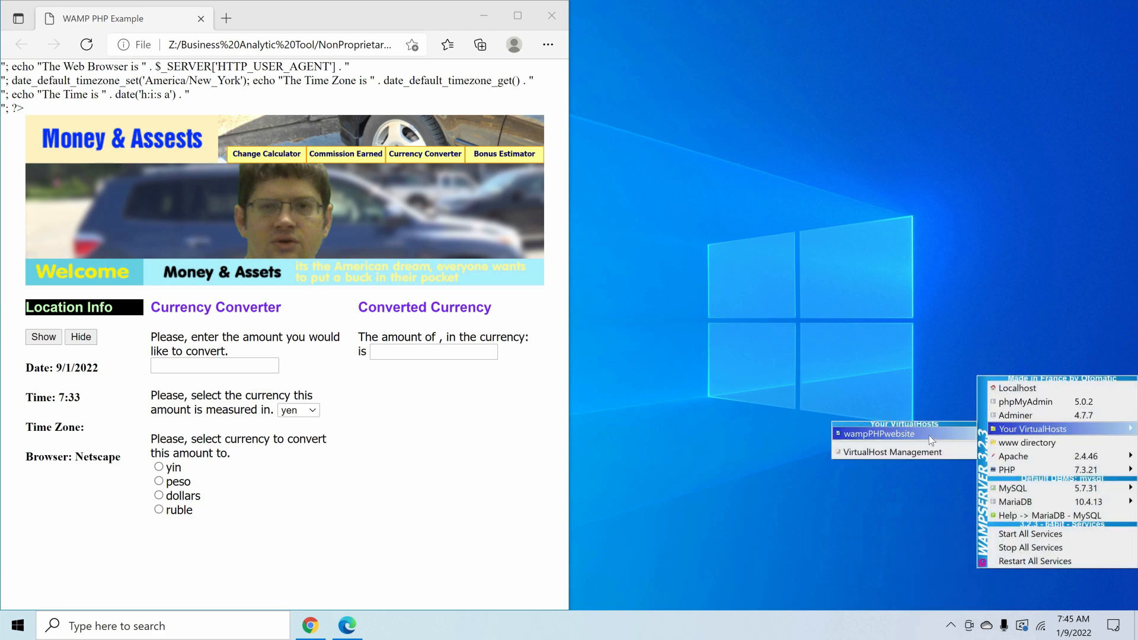
pyautogui.click(929, 435)
# - Dock the Chrome window showing wampphpwebsite beside the Edge window and clear the accidental text selection on the page
pyautogui.moveTo(745, 2); pyautogui.dragTo(1133, 32)
pyautogui.moveTo(994, 14); pyautogui.dragTo(1136, 5)
pyautogui.moveTo(870, 302); pyautogui.dragTo(863, 610)
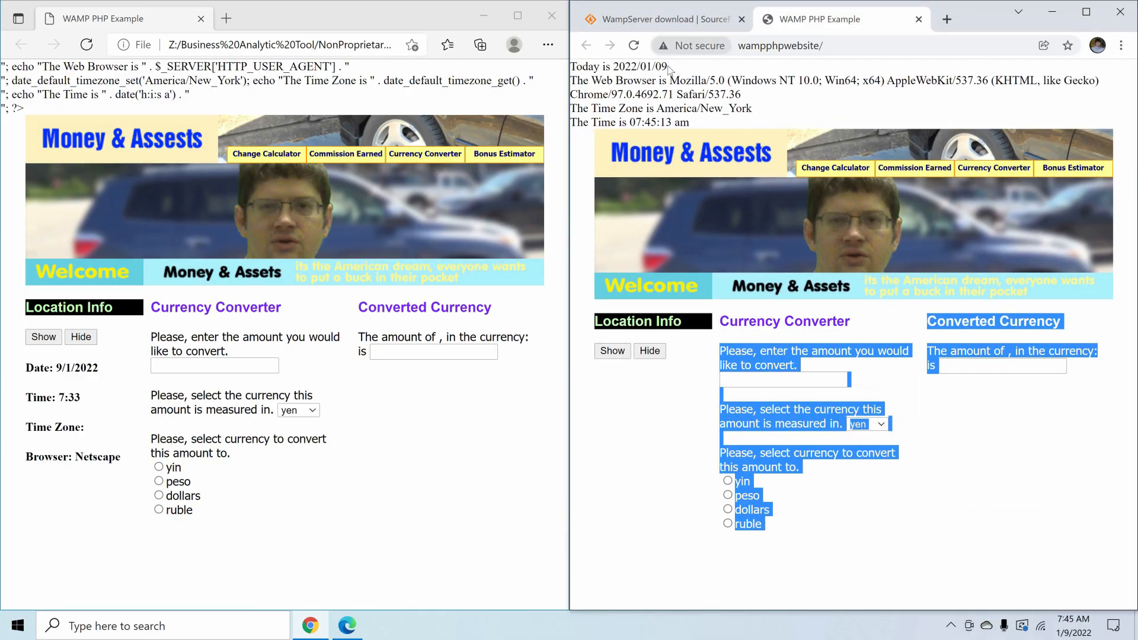
pyautogui.click(646, 67)
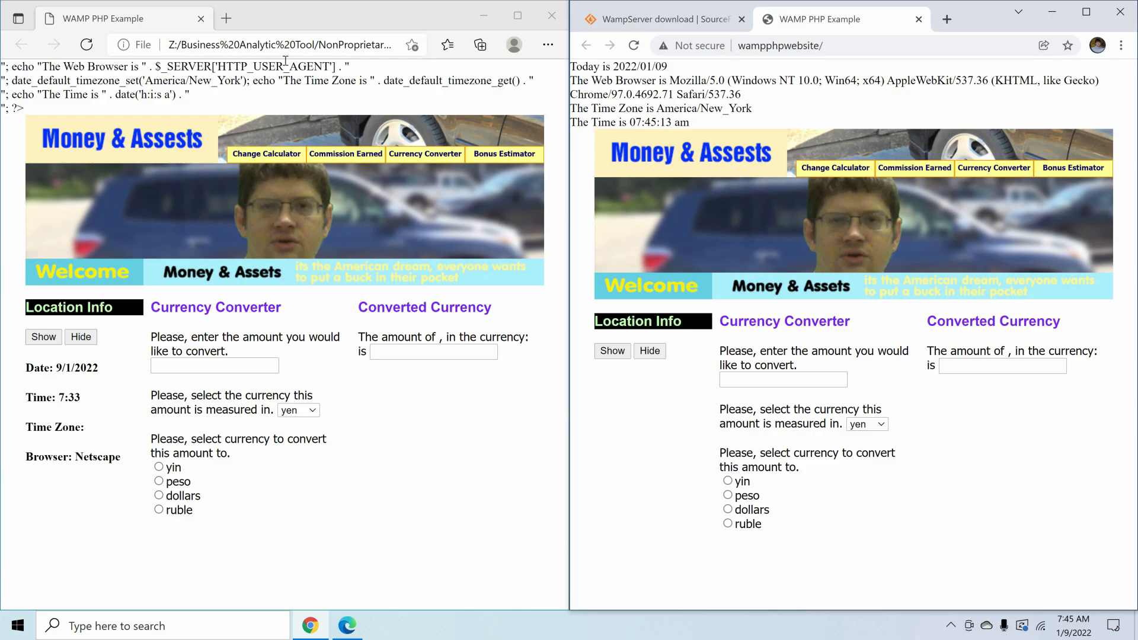
# - Compare the time line on the WampServer-hosted page with the same PHP echo line on the page opened as a file
pyautogui.moveTo(630, 122); pyautogui.dragTo(693, 123)
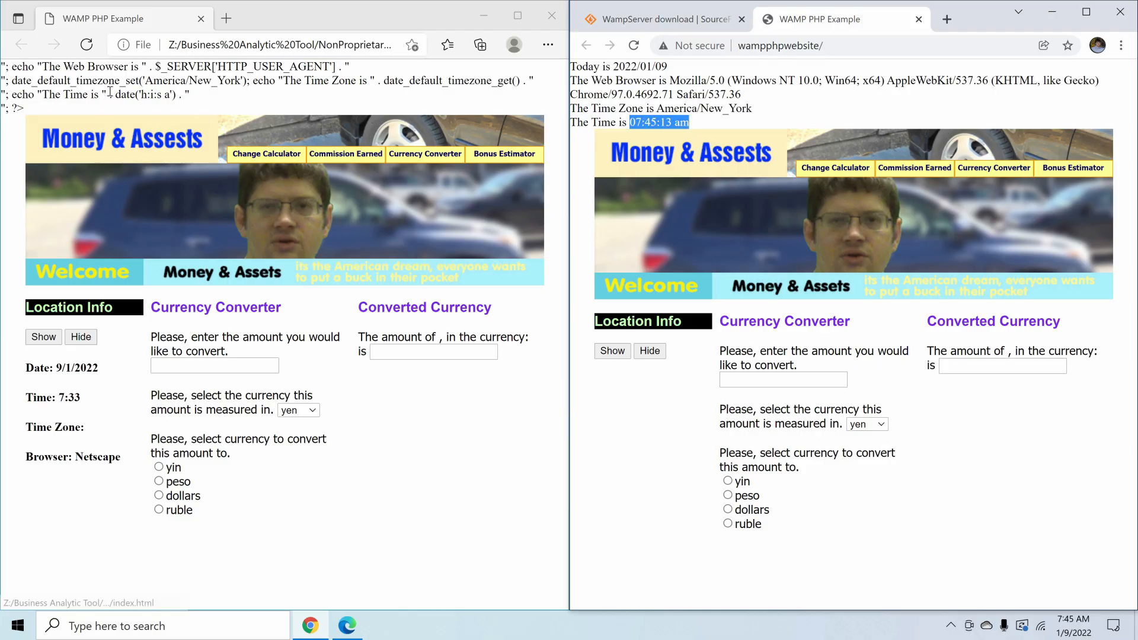
pyautogui.moveTo(110, 94); pyautogui.dragTo(196, 100)
pyautogui.click(195, 100)
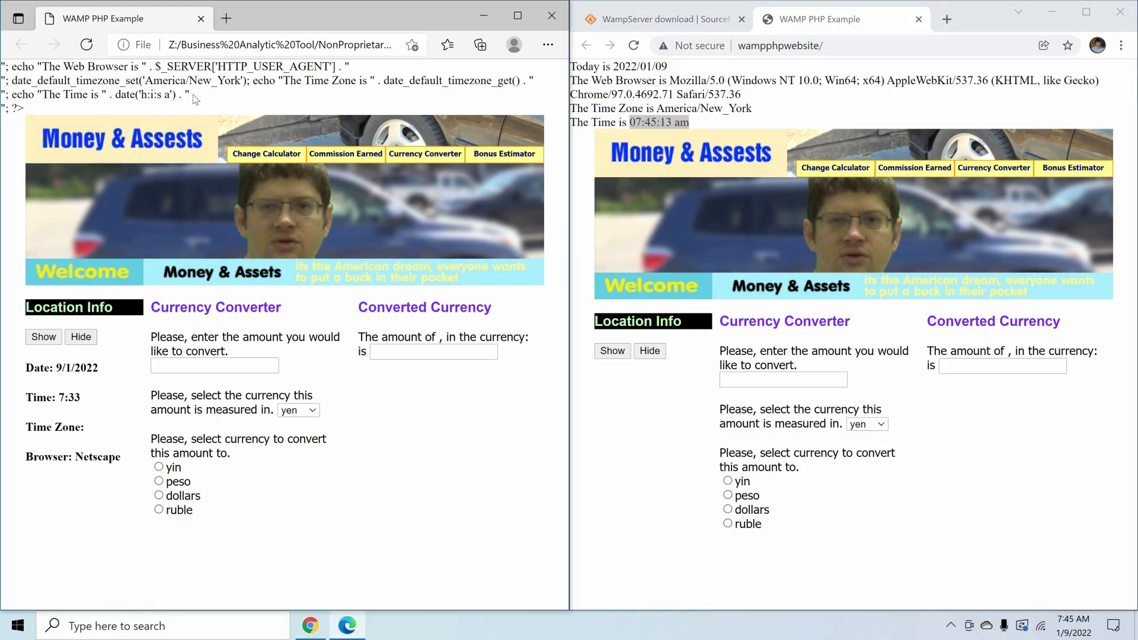